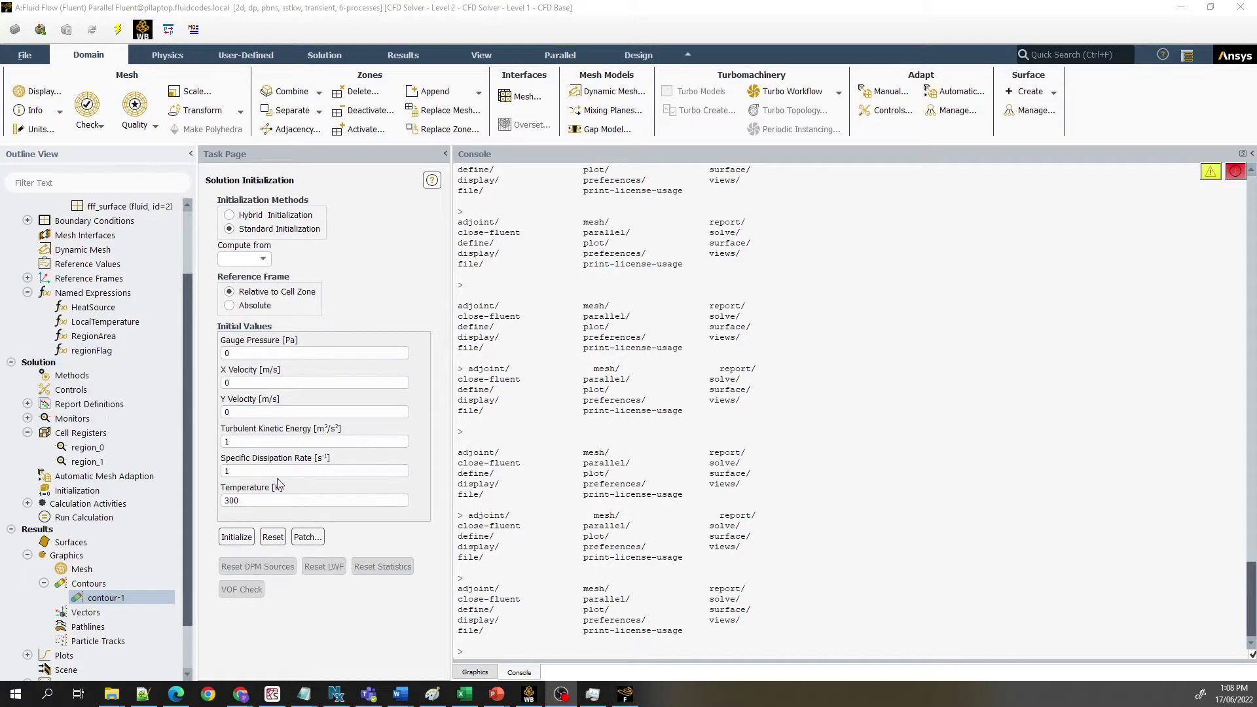
Reinitialize the solution at the standard 300 K, discarding unsaved data, and bring up the Patch dialog.
{"action": "left_click", "coordinate": [488, 677]}
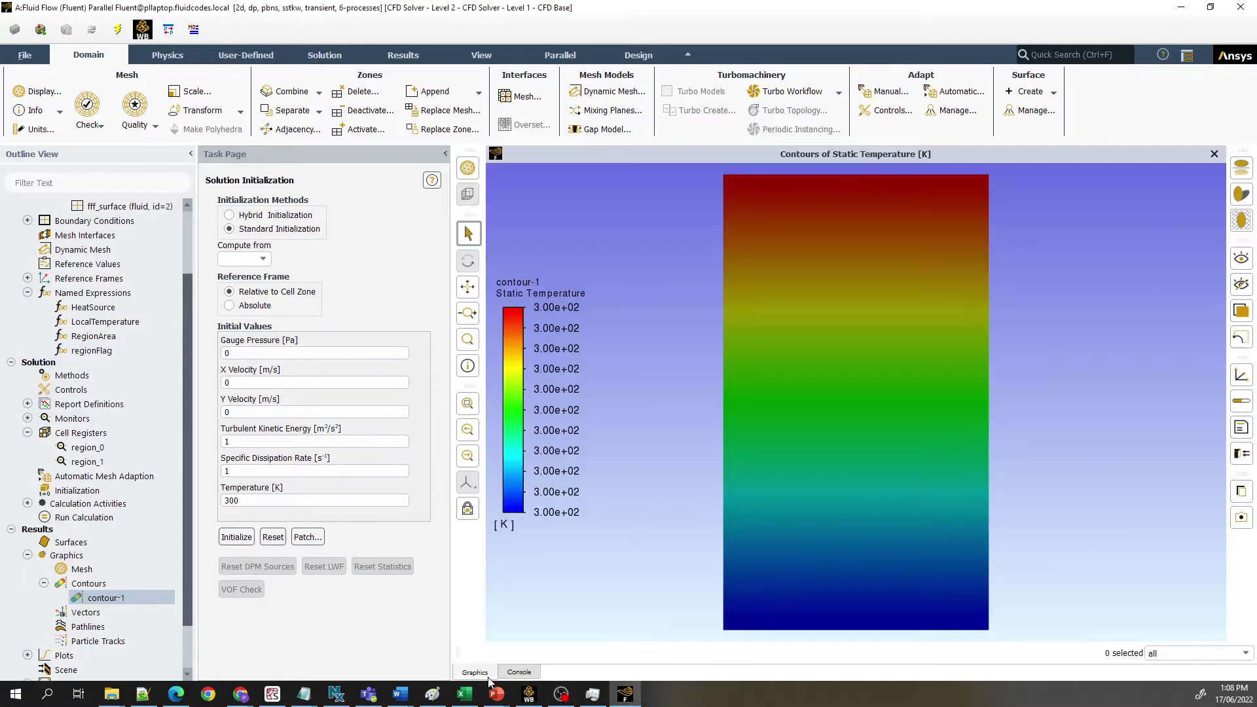
{"action": "left_click", "coordinate": [522, 672]}
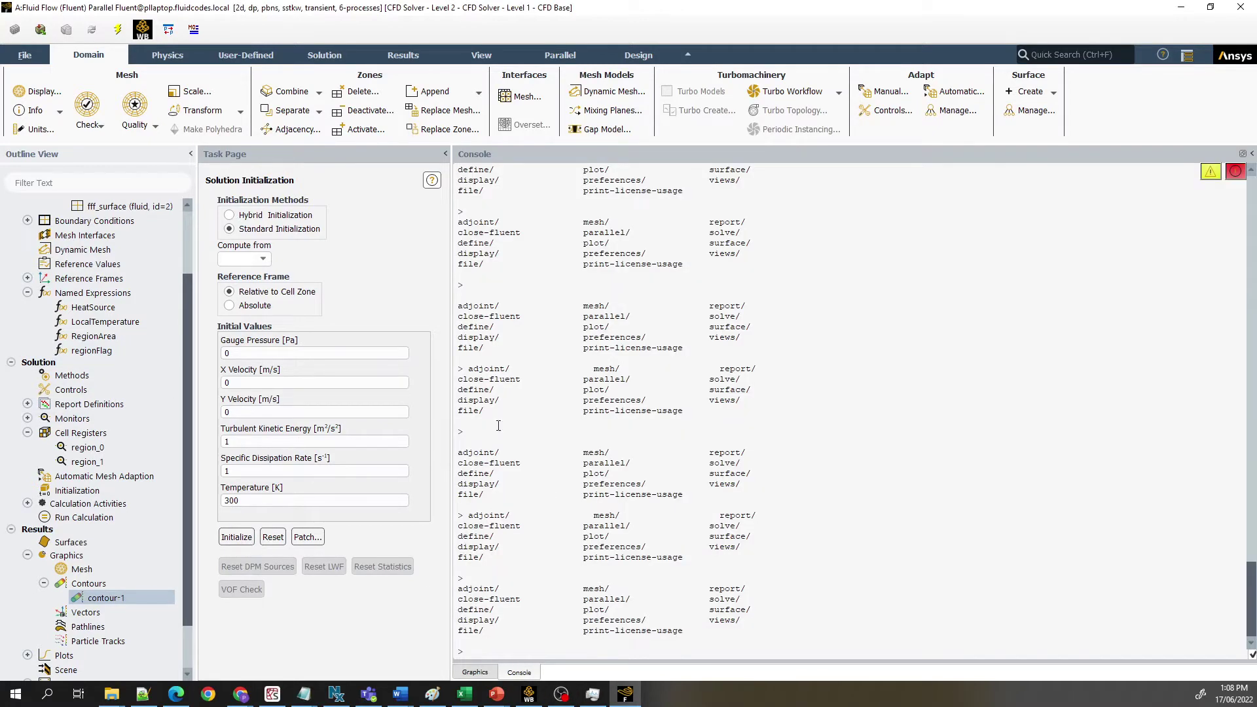
{"action": "left_click", "coordinate": [236, 537]}
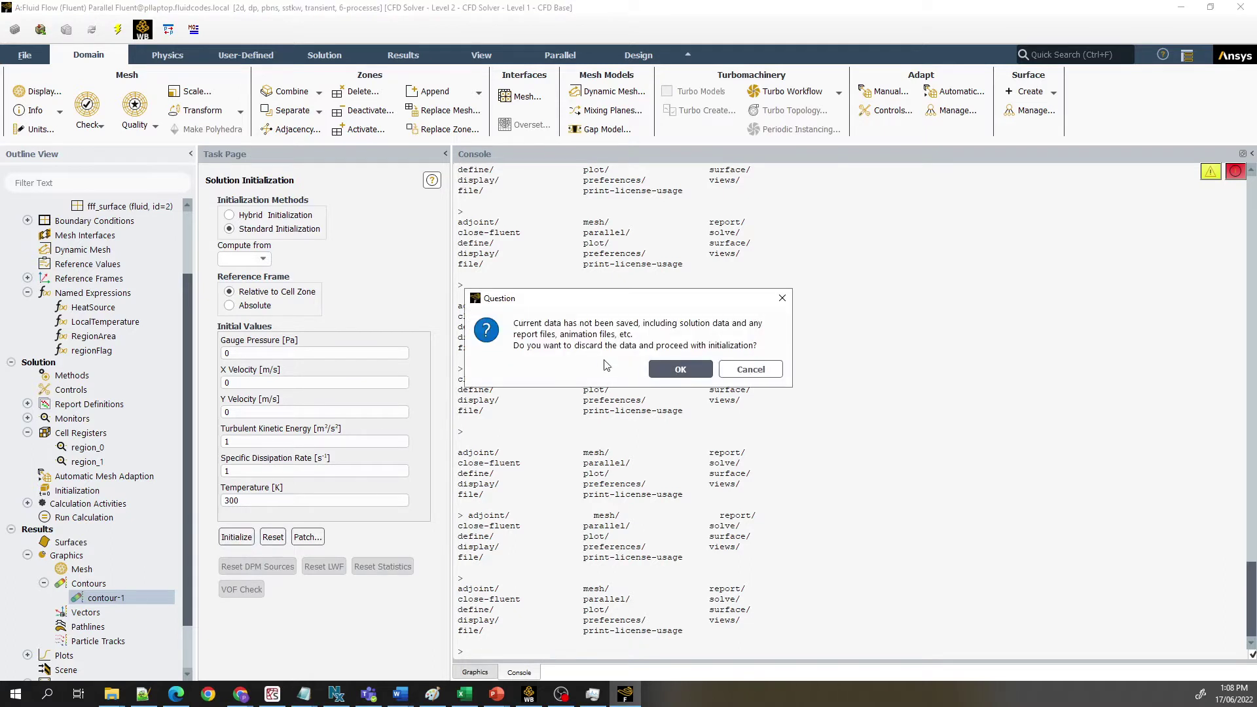
{"action": "left_click", "coordinate": [681, 369]}
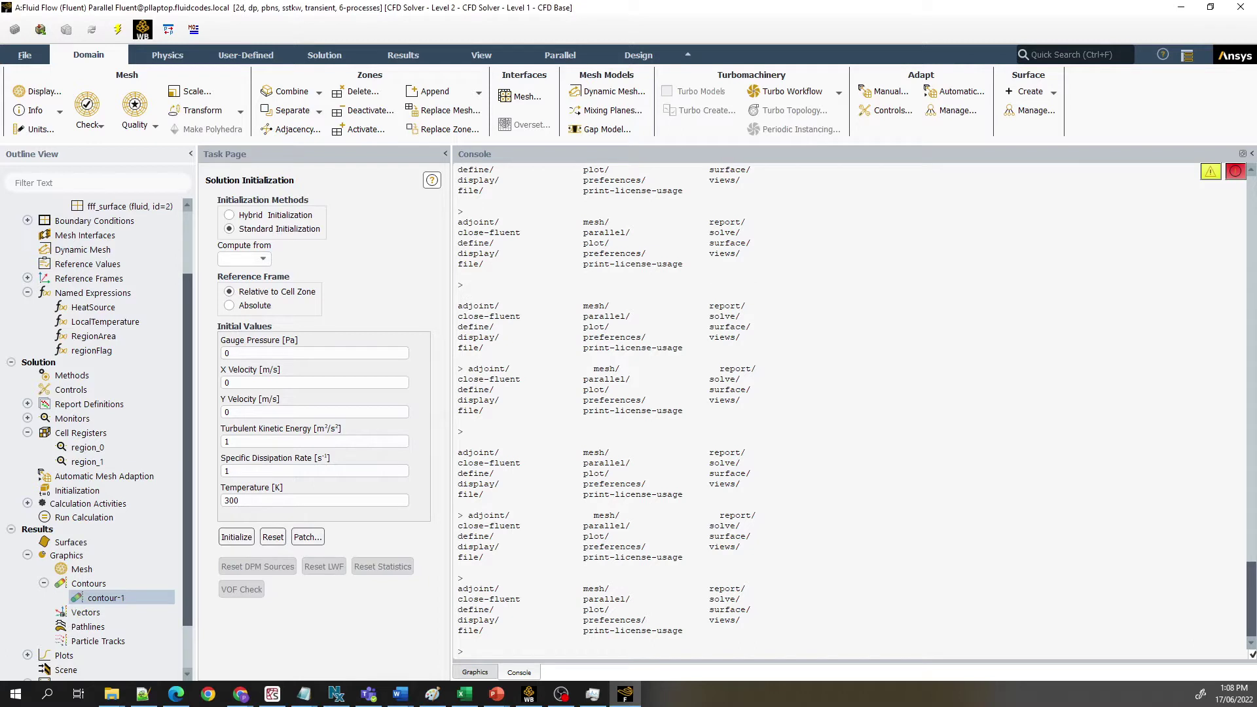
{"action": "left_click", "coordinate": [307, 538]}
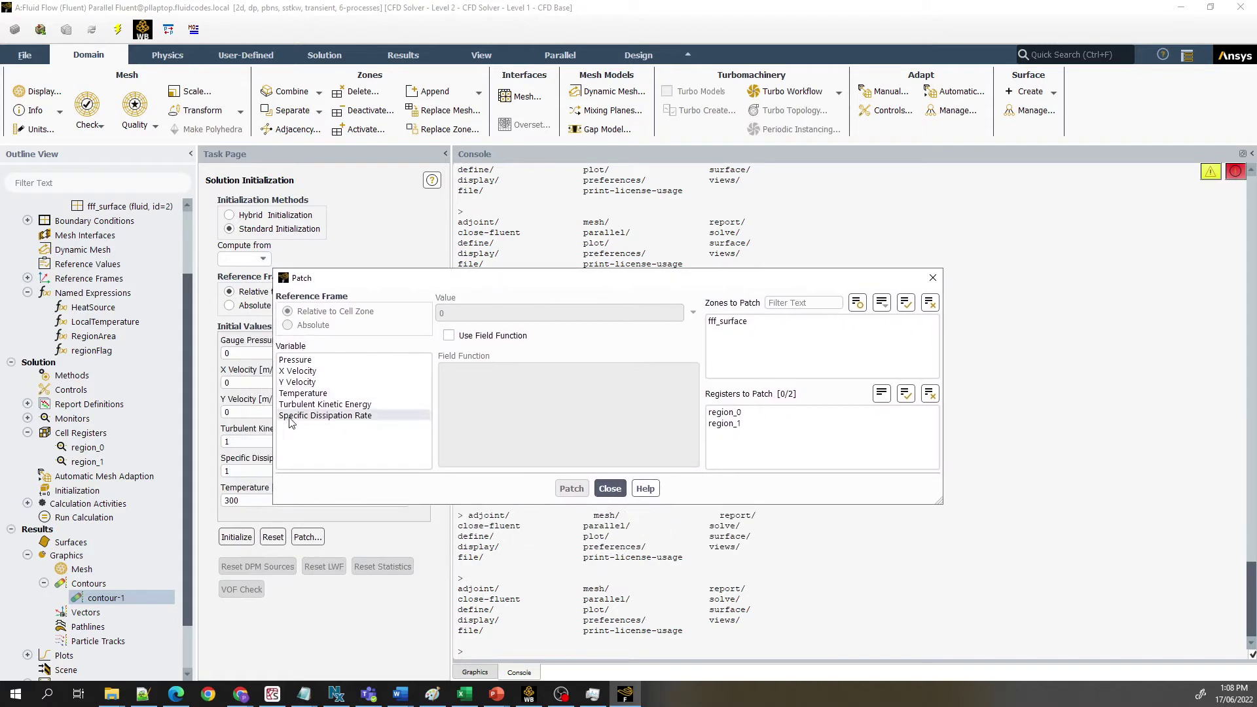
Set the Temperature patch value to the LocalTemperature expression.
{"action": "left_click", "coordinate": [298, 394]}
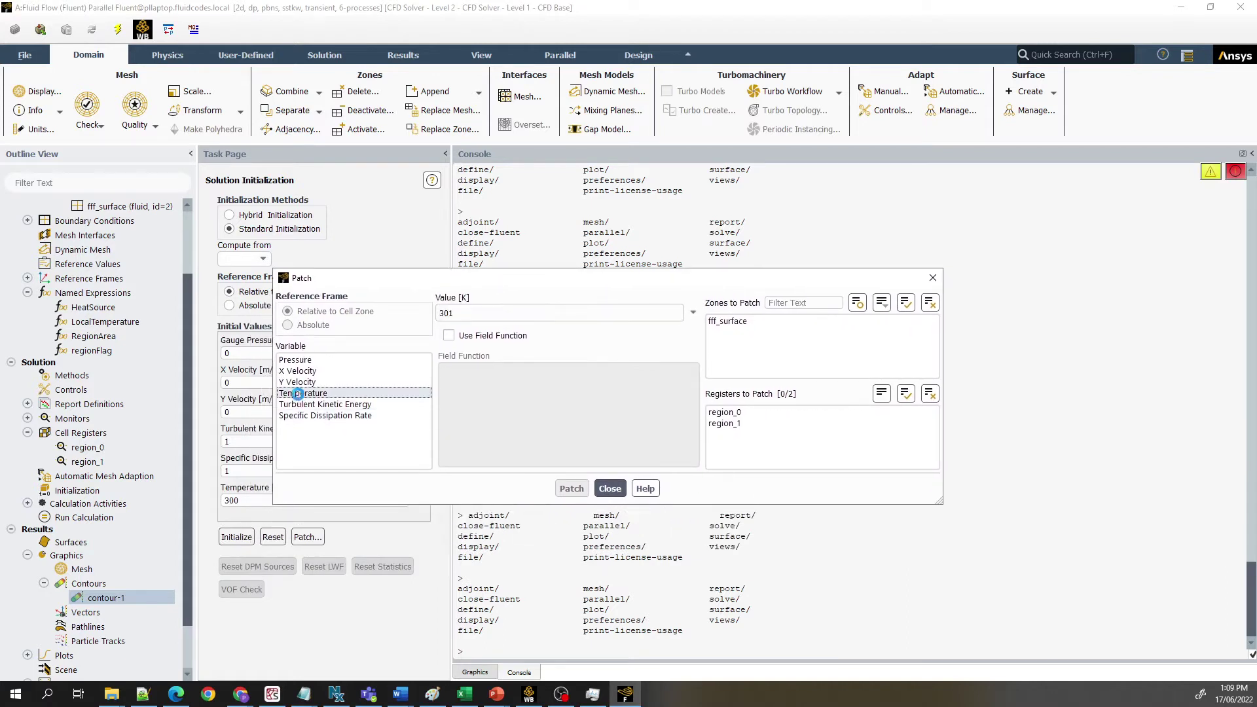
{"action": "left_click", "coordinate": [693, 313]}
{"action": "left_click", "coordinate": [554, 344]}
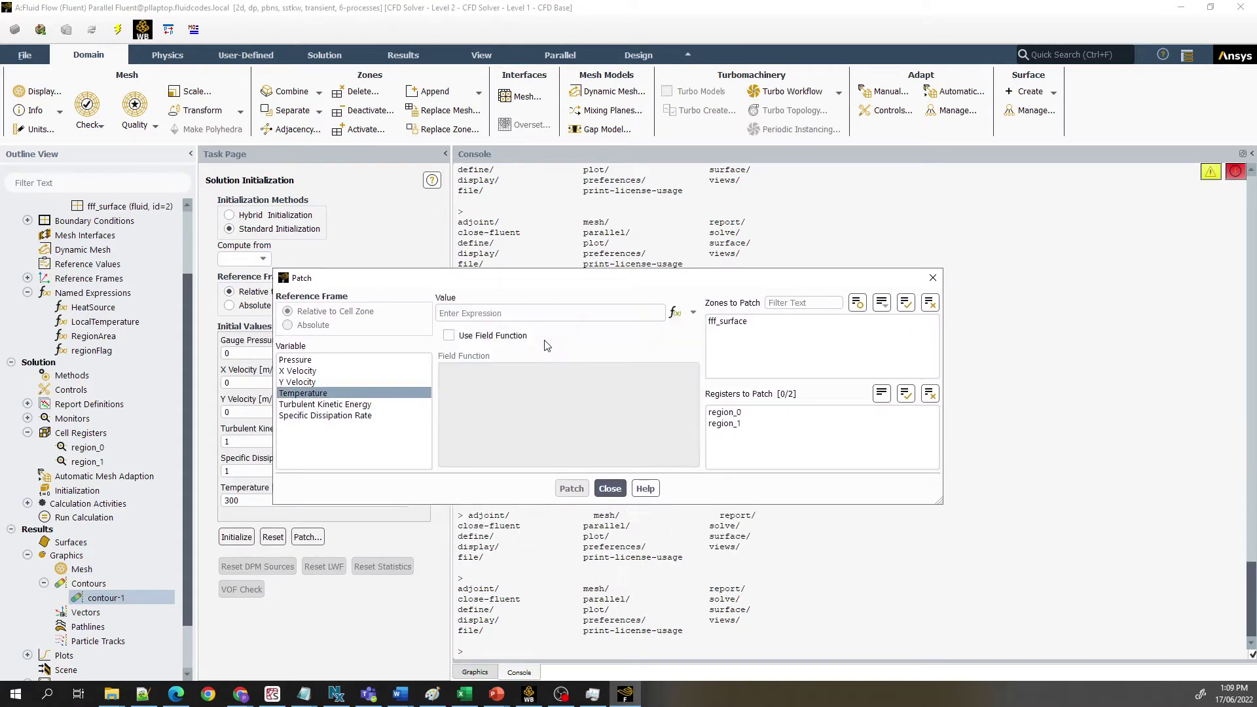
{"action": "left_click", "coordinate": [486, 312]}
{"action": "type", "text": "Loc"}
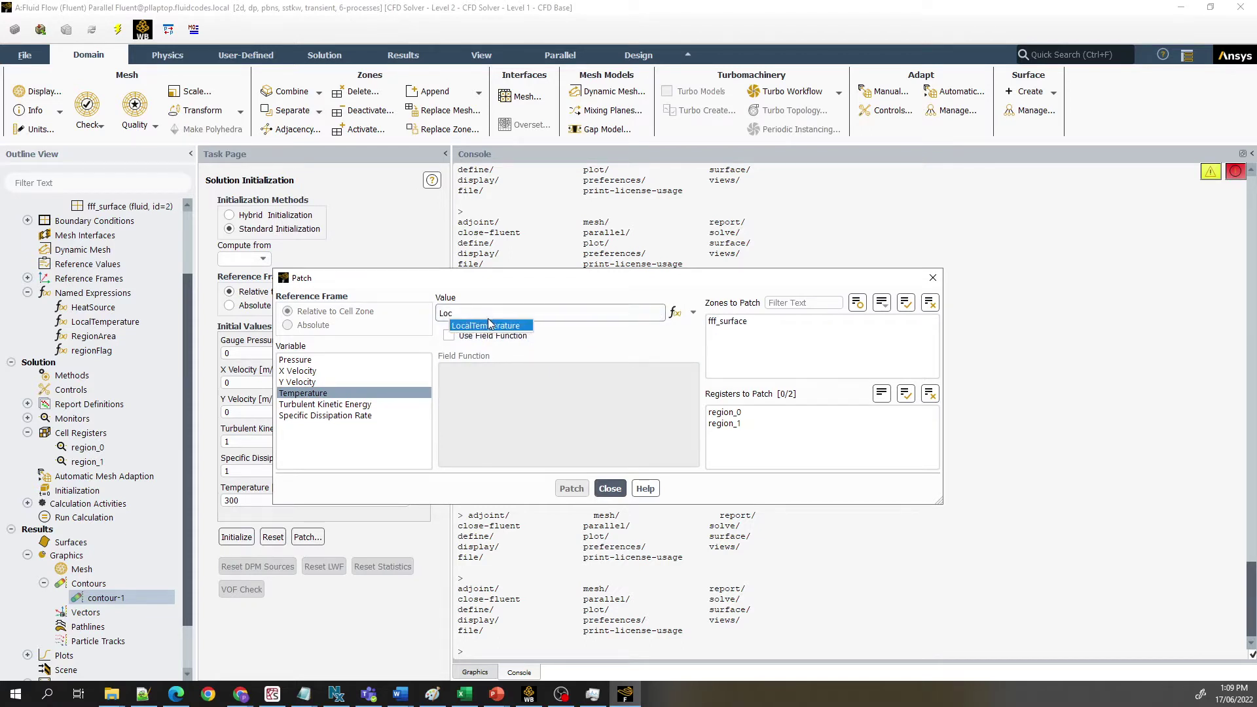
{"action": "left_click", "coordinate": [491, 324]}
Apply the patch to register region_1 only, marking 5000 cells, and close the dialog.
{"action": "left_click", "coordinate": [750, 323]}
{"action": "left_click", "coordinate": [725, 424]}
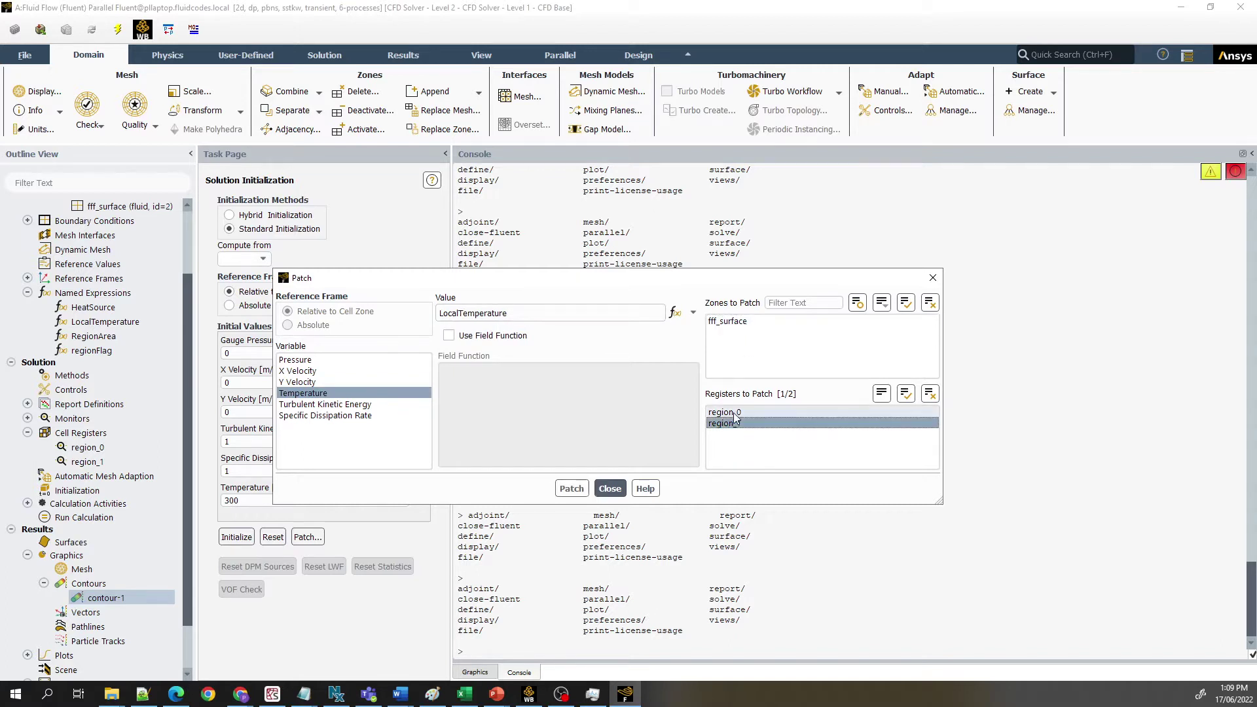
{"action": "left_click", "coordinate": [752, 412]}
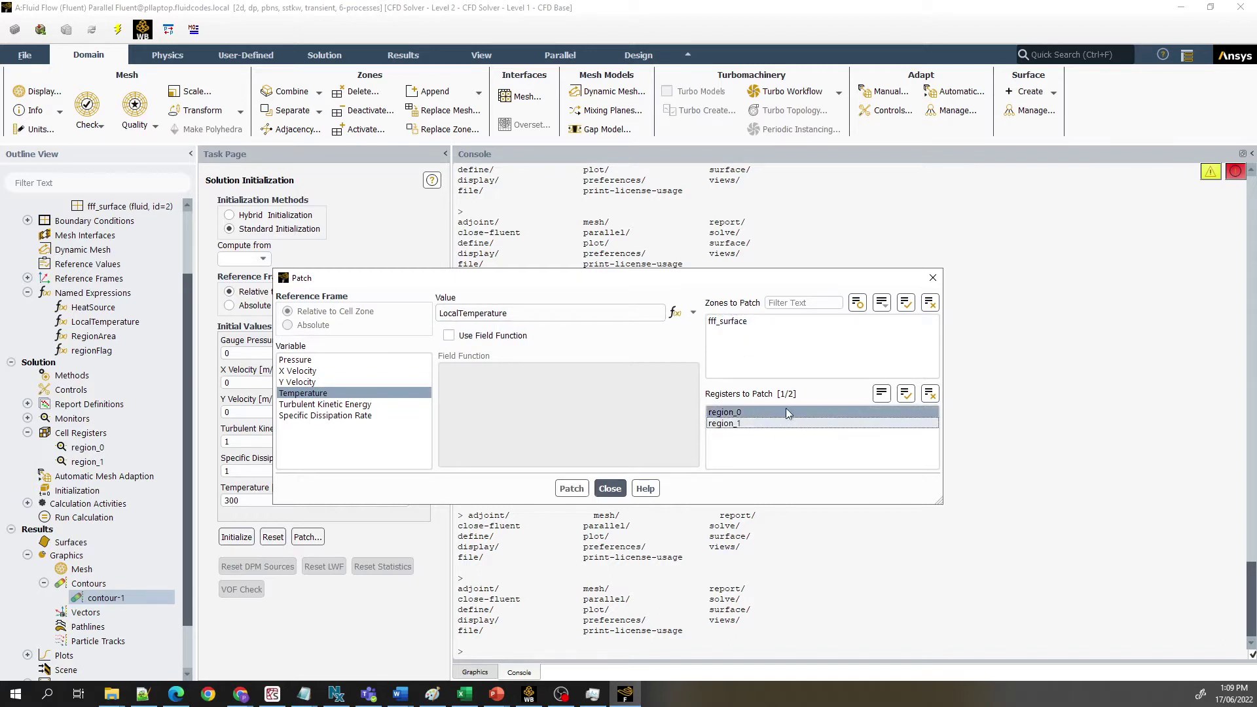
{"action": "left_click", "coordinate": [740, 412]}
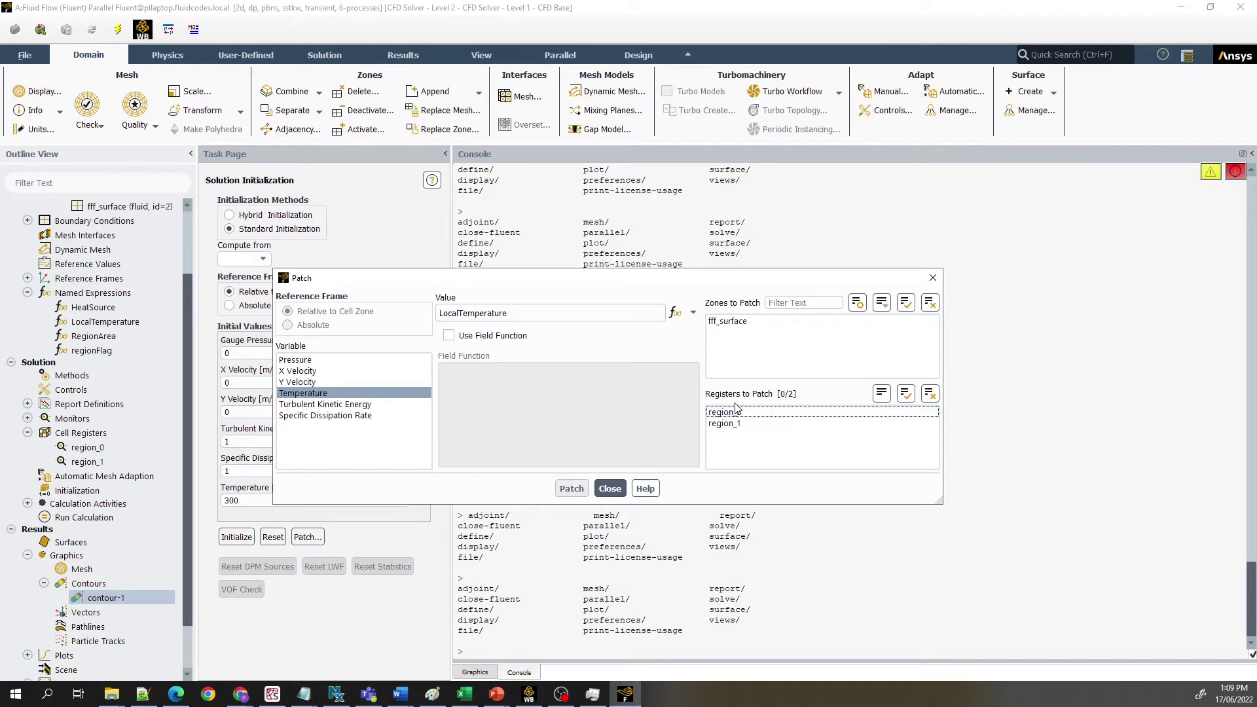
{"action": "left_click", "coordinate": [742, 412]}
{"action": "left_click", "coordinate": [734, 424]}
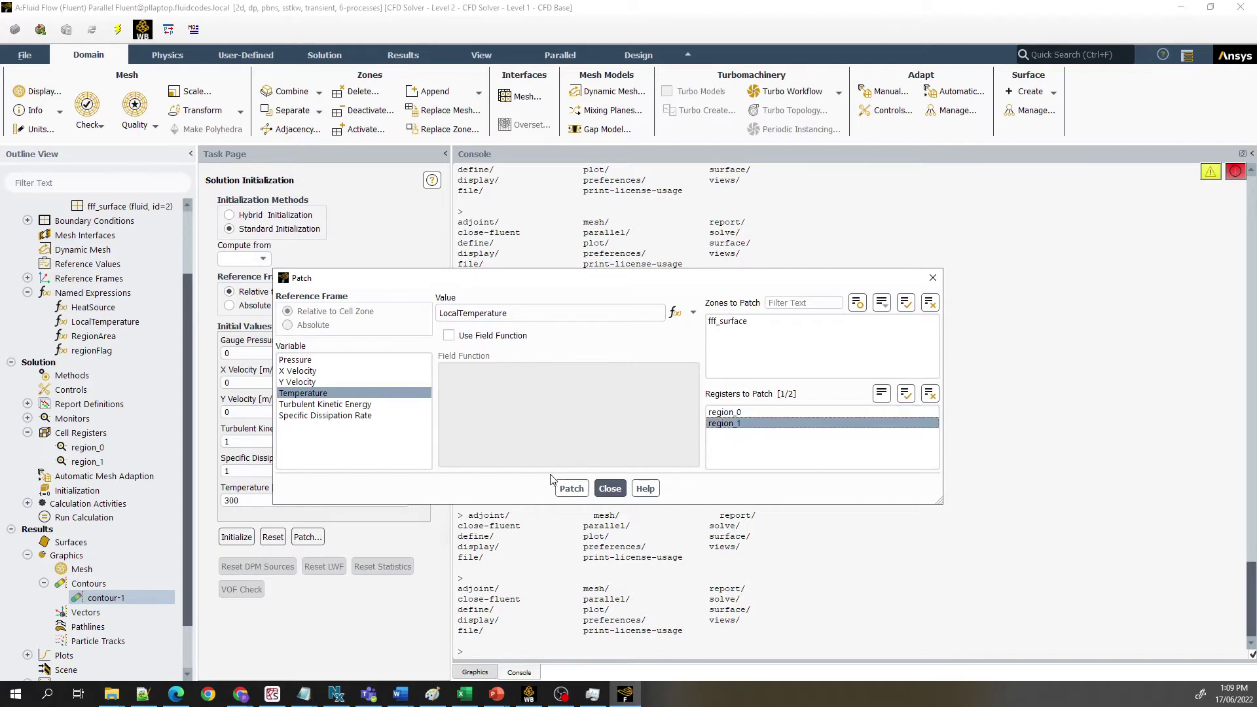
{"action": "left_click", "coordinate": [571, 488]}
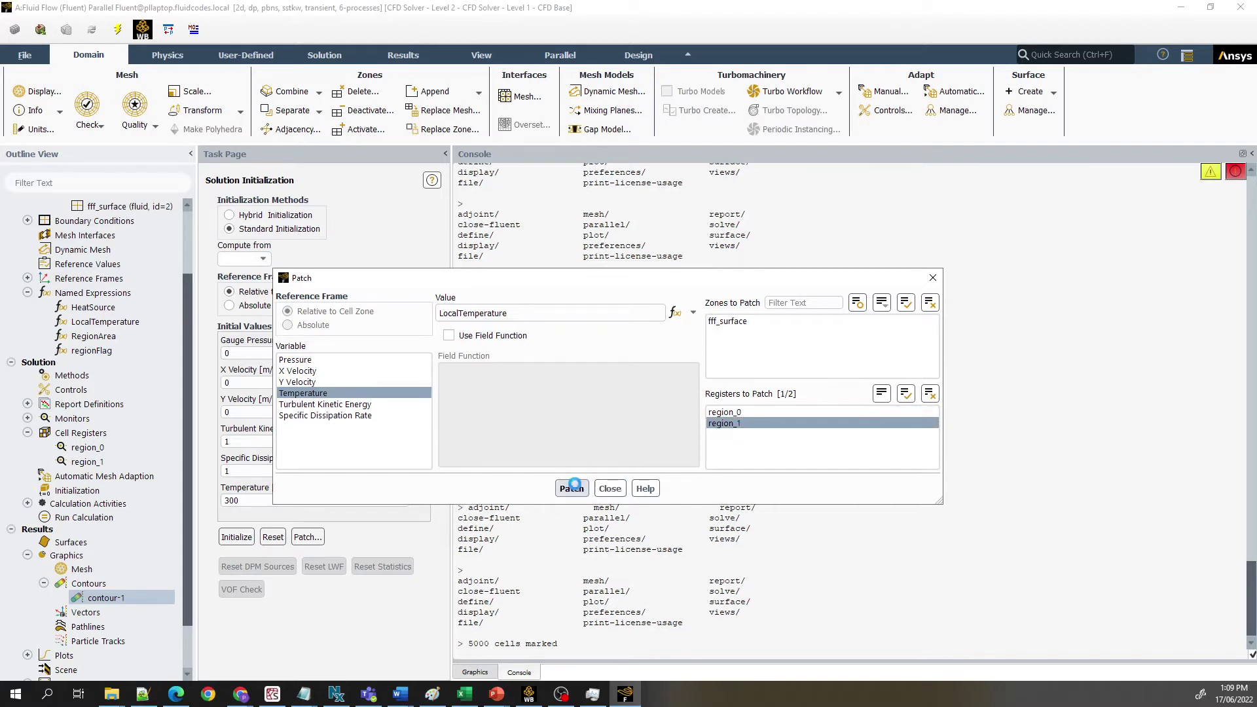
{"action": "left_click", "coordinate": [609, 488]}
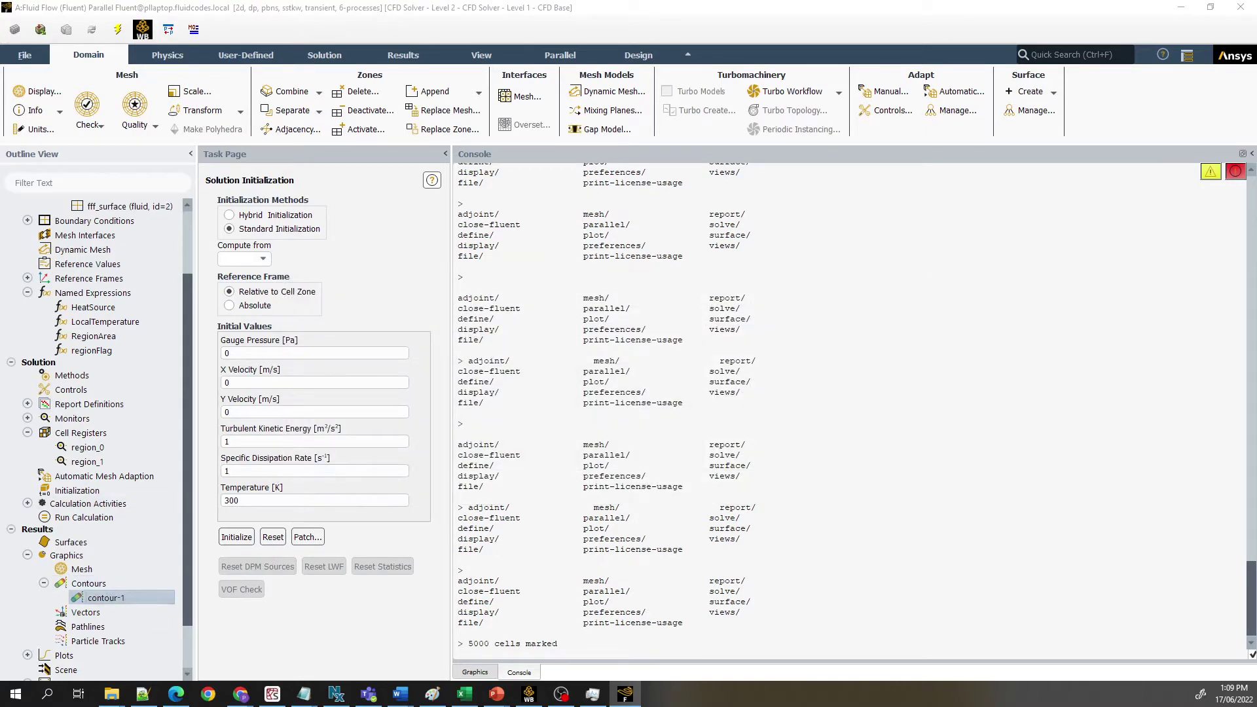
Redisplay the contour-1 temperature contours, moving the contour settings off the plot.
{"action": "double_click", "coordinate": [105, 598]}
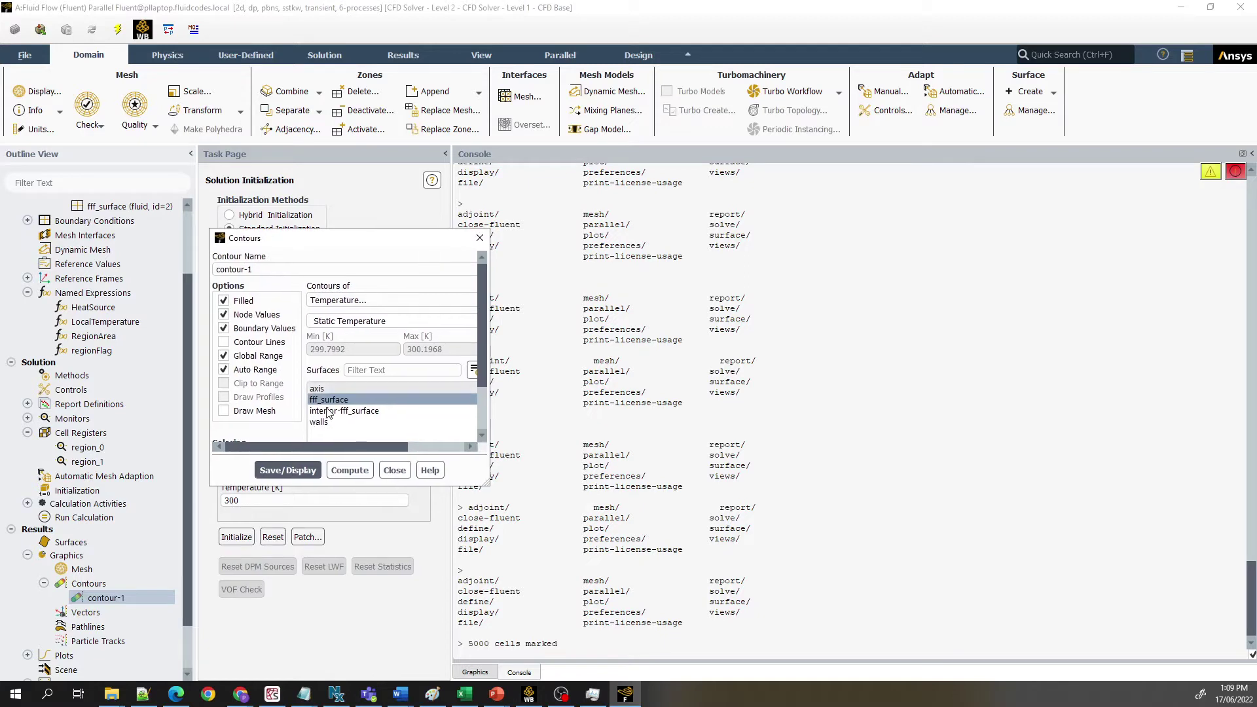
{"action": "left_click", "coordinate": [291, 471]}
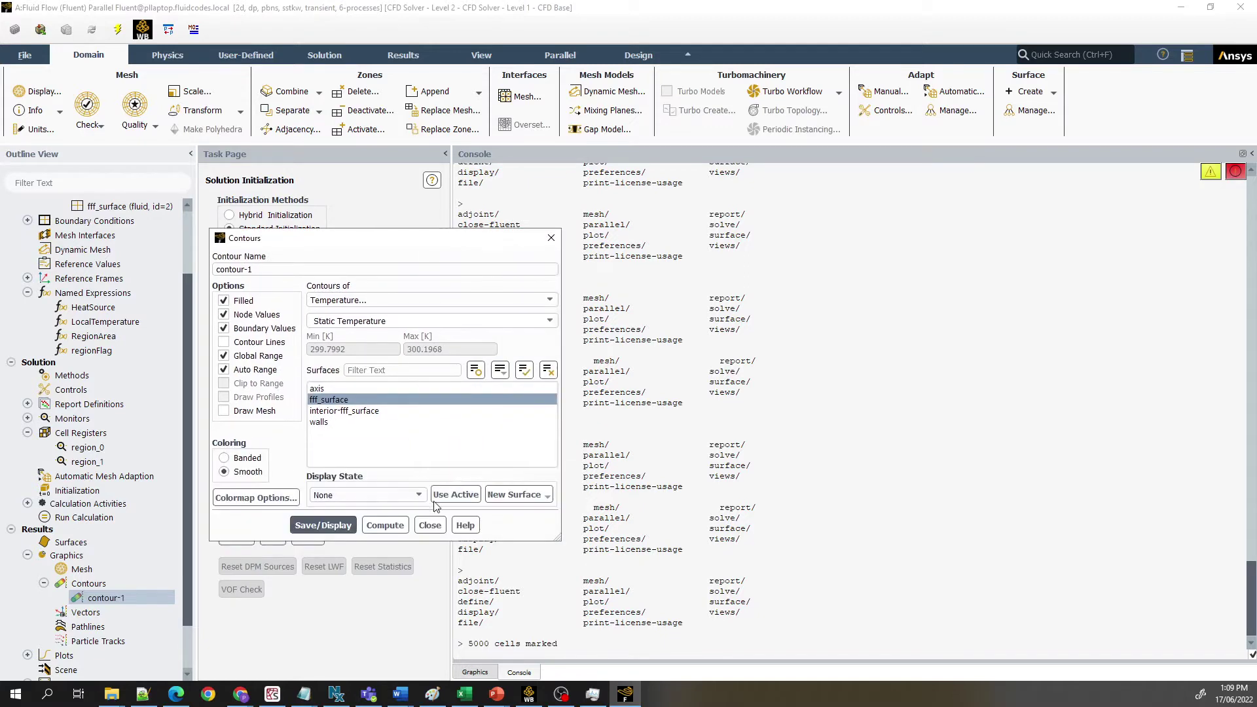
{"action": "left_click", "coordinate": [476, 672]}
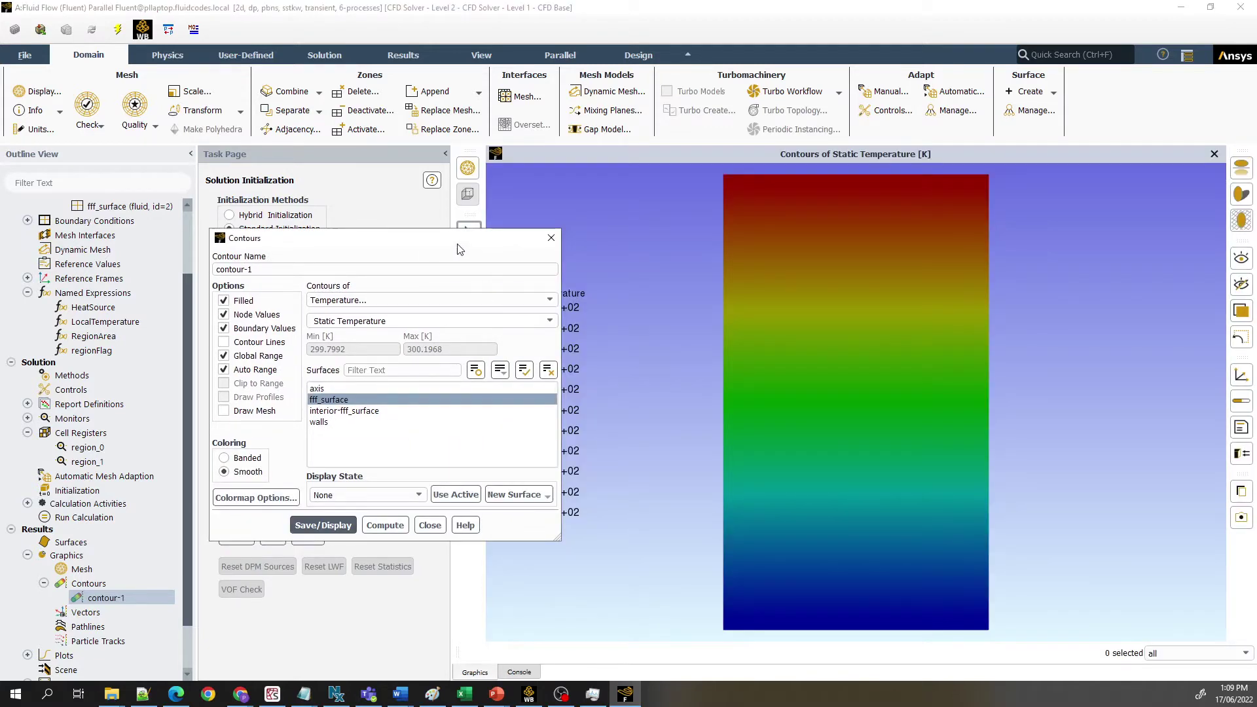
{"action": "left_click_drag", "start_coordinate": [461, 238], "coordinate": [305, 188]}
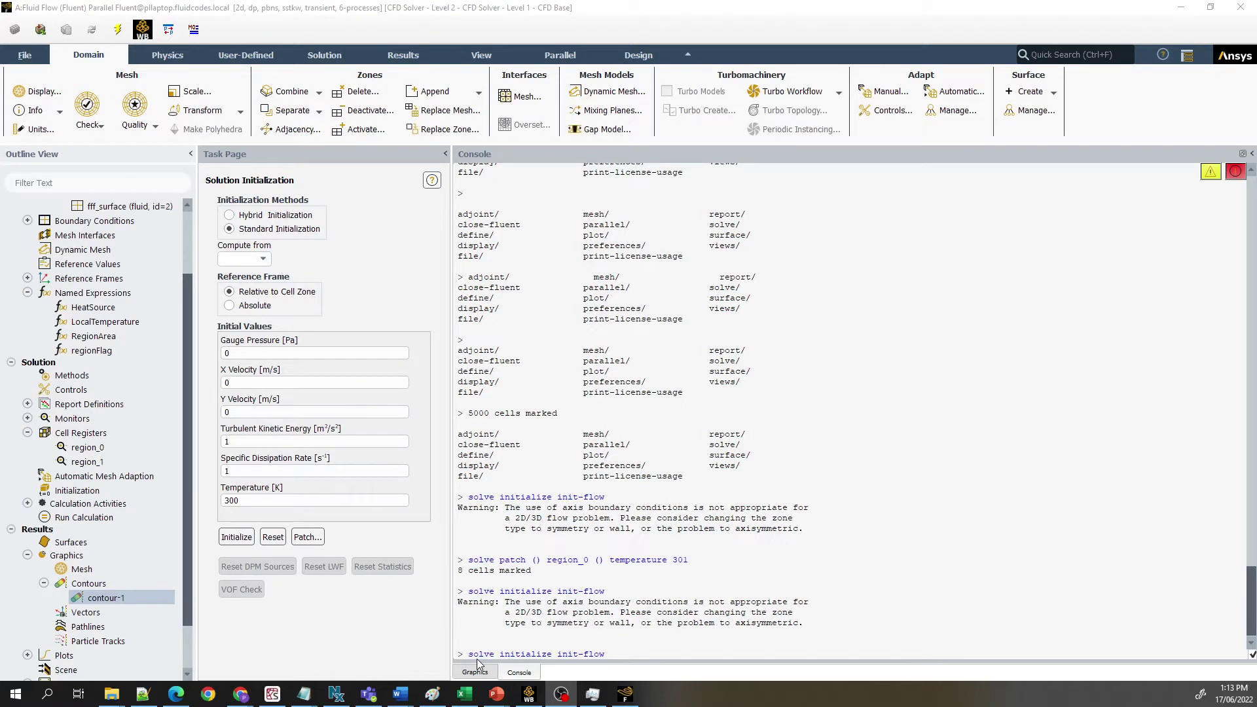
{"action": "left_click", "coordinate": [617, 658]}
Run the flow initialization and plot contour-2, showing a uniform 300 K temperature field.
{"action": "key", "text": "Return"}
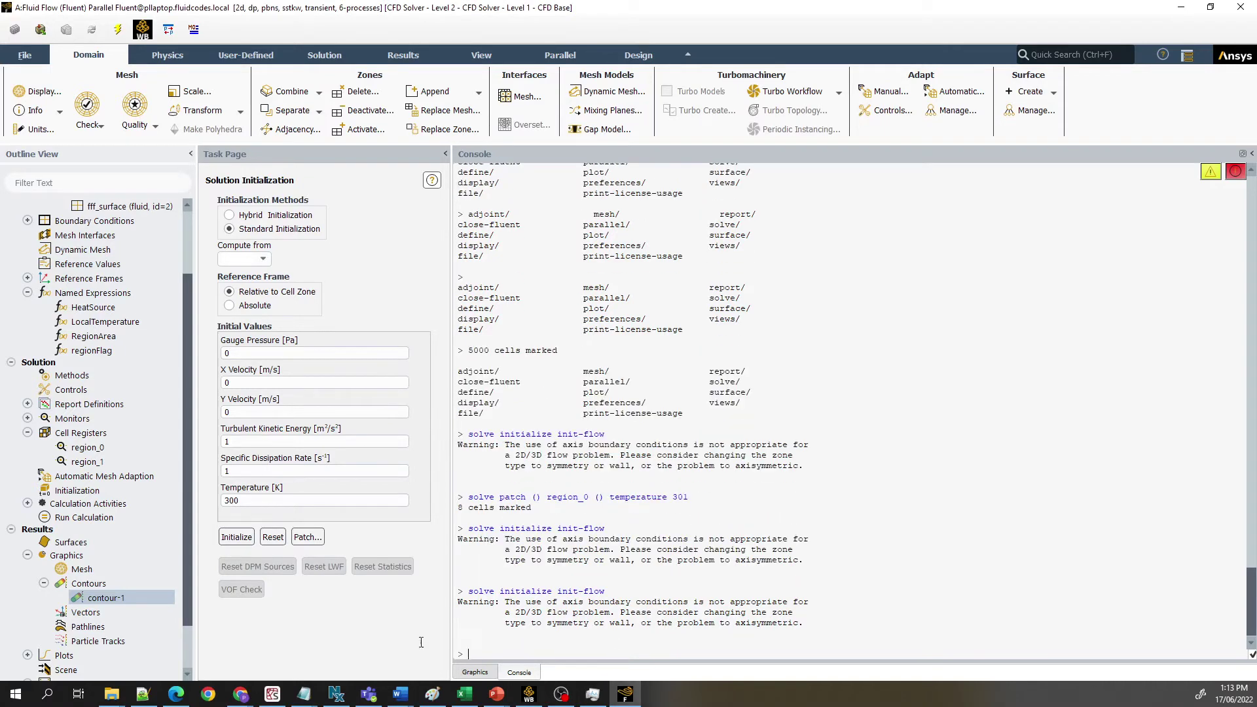
{"action": "double_click", "coordinate": [132, 585]}
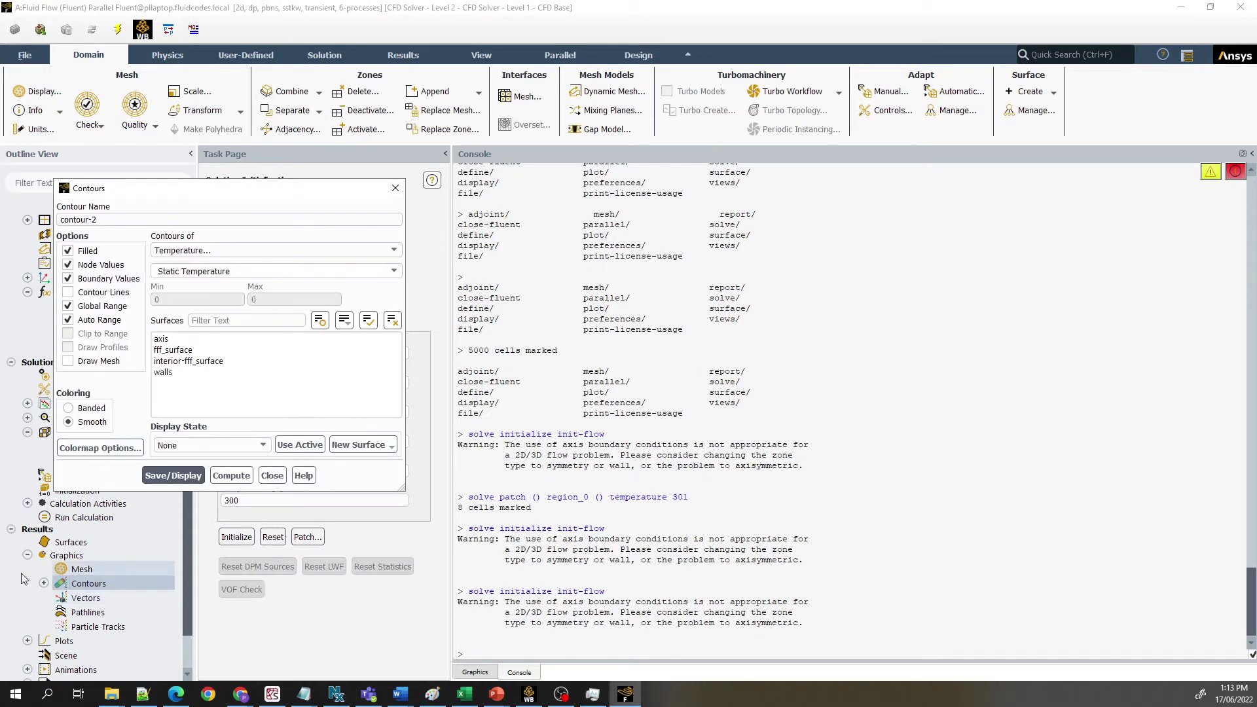
{"action": "left_click", "coordinate": [189, 473]}
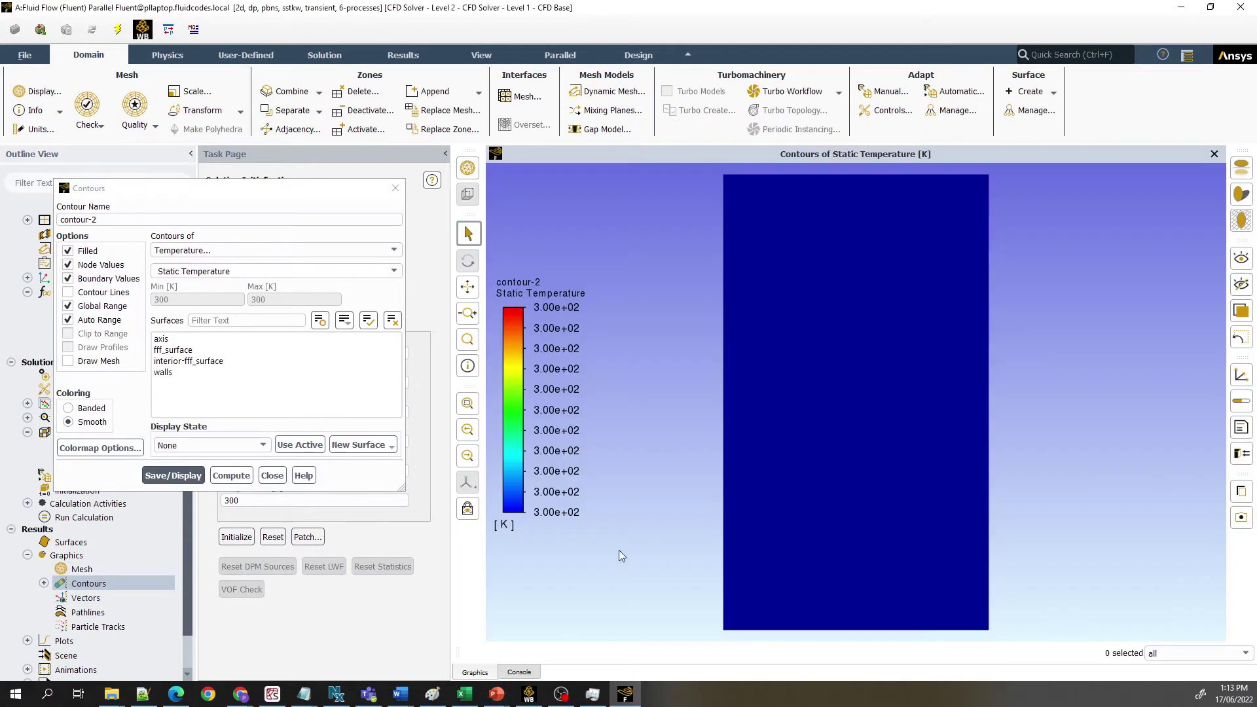
{"action": "left_click", "coordinate": [519, 673]}
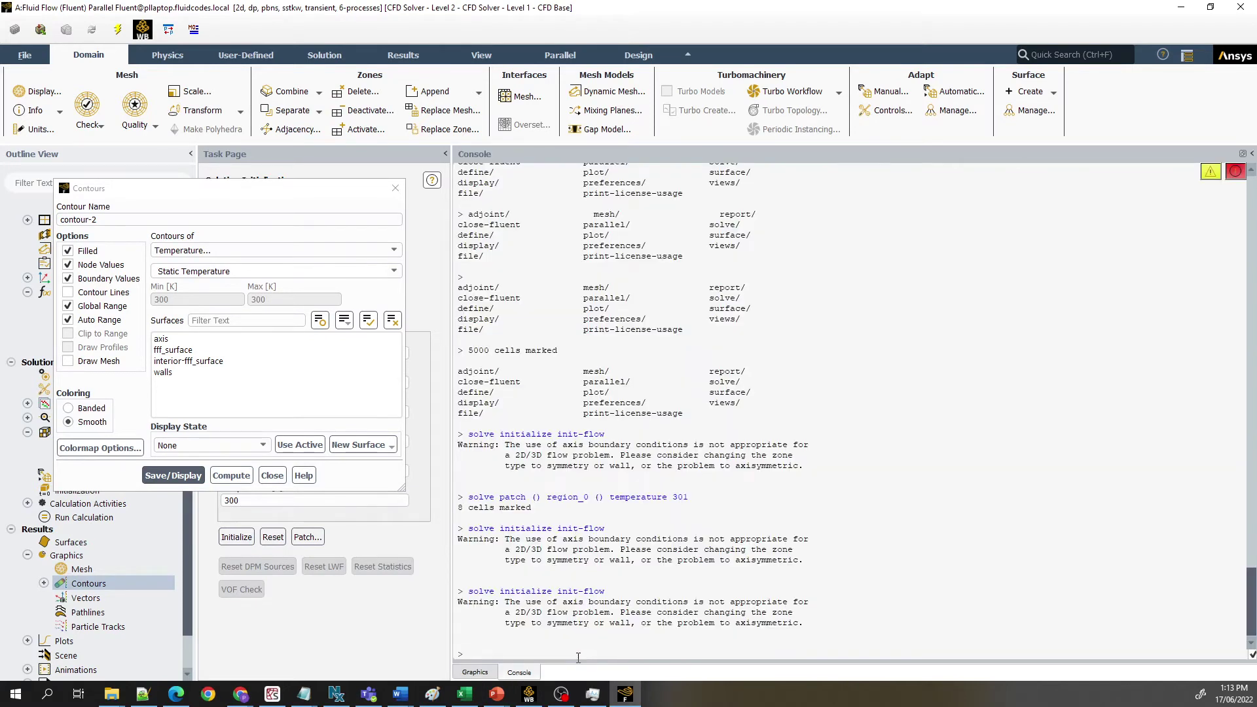
{"action": "key", "text": "Up"}
{"action": "key", "text": "Up"}
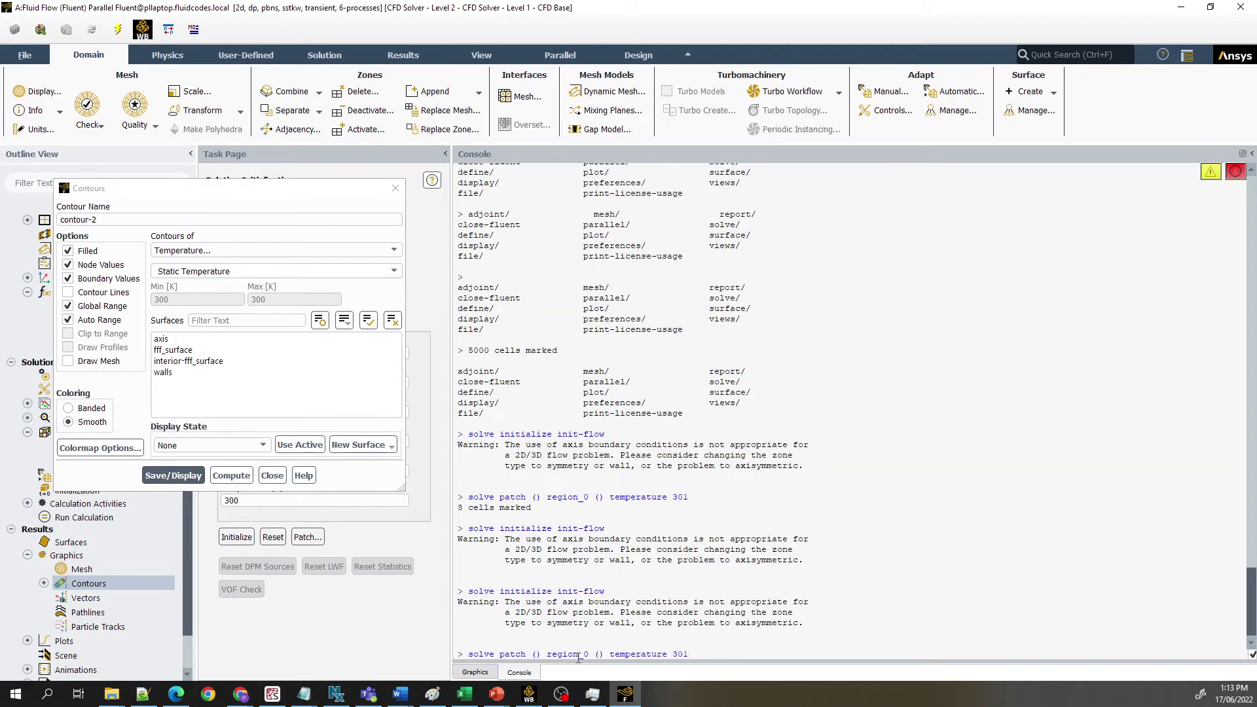
Review and run the recalled command 'solve patch () region_0 () temperature 301'.
{"action": "key", "text": "Home"}
{"action": "key", "text": "Right"}
{"action": "key", "text": "Right"}
{"action": "key", "text": "Right"}
{"action": "key", "text": "Right"}
{"action": "double_click", "coordinate": [555, 654]}
{"action": "left_click", "coordinate": [595, 654]}
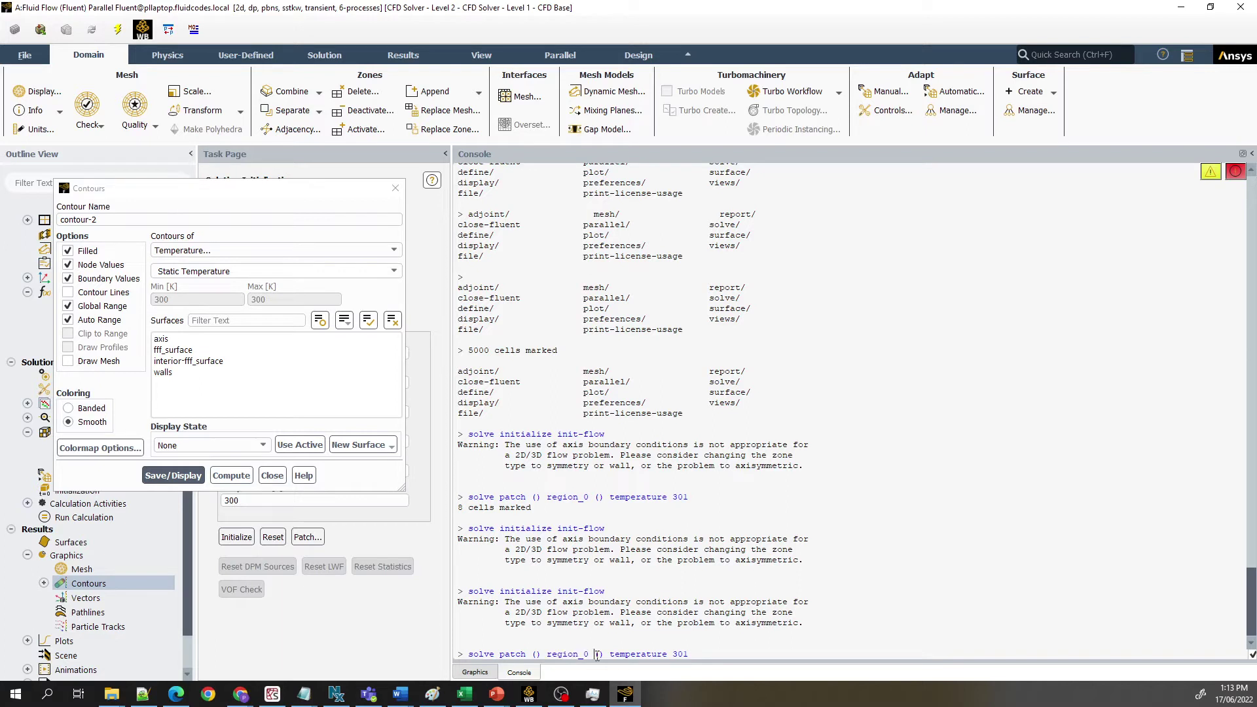
{"action": "double_click", "coordinate": [640, 654]}
{"action": "double_click", "coordinate": [599, 654]}
{"action": "double_click", "coordinate": [639, 655]}
{"action": "double_click", "coordinate": [680, 654]}
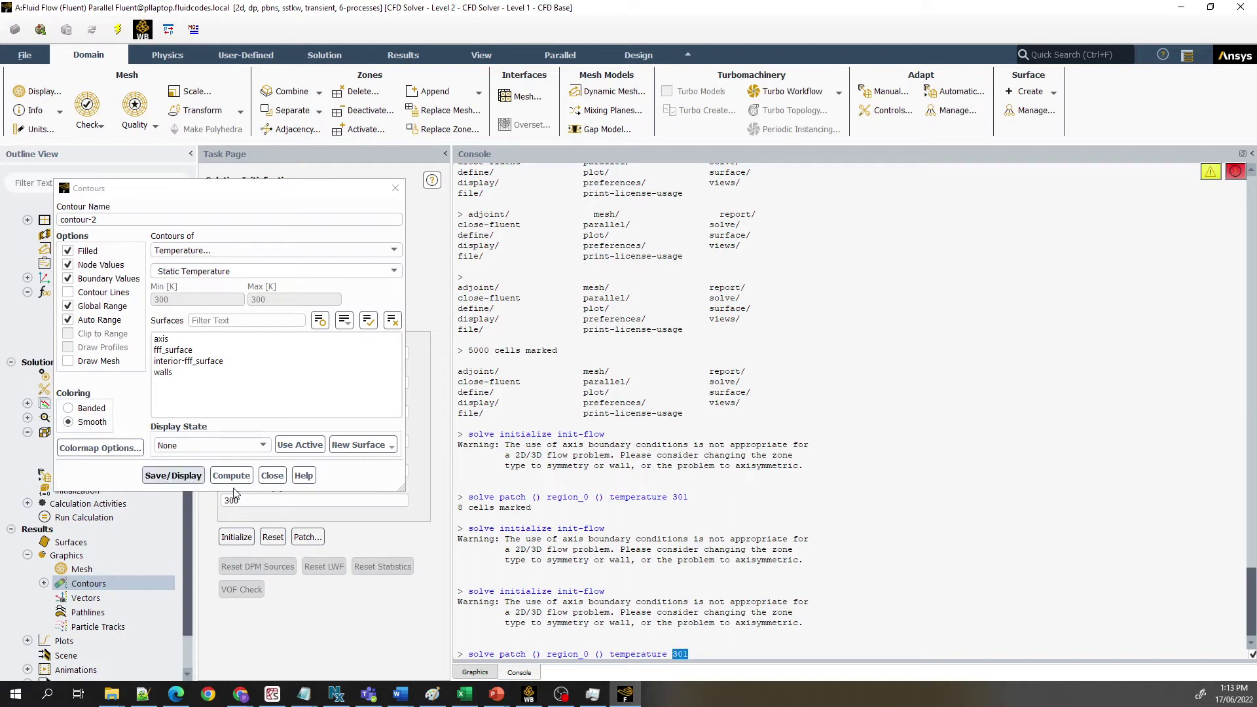
{"action": "left_click", "coordinate": [697, 652]}
{"action": "key", "text": "Return"}
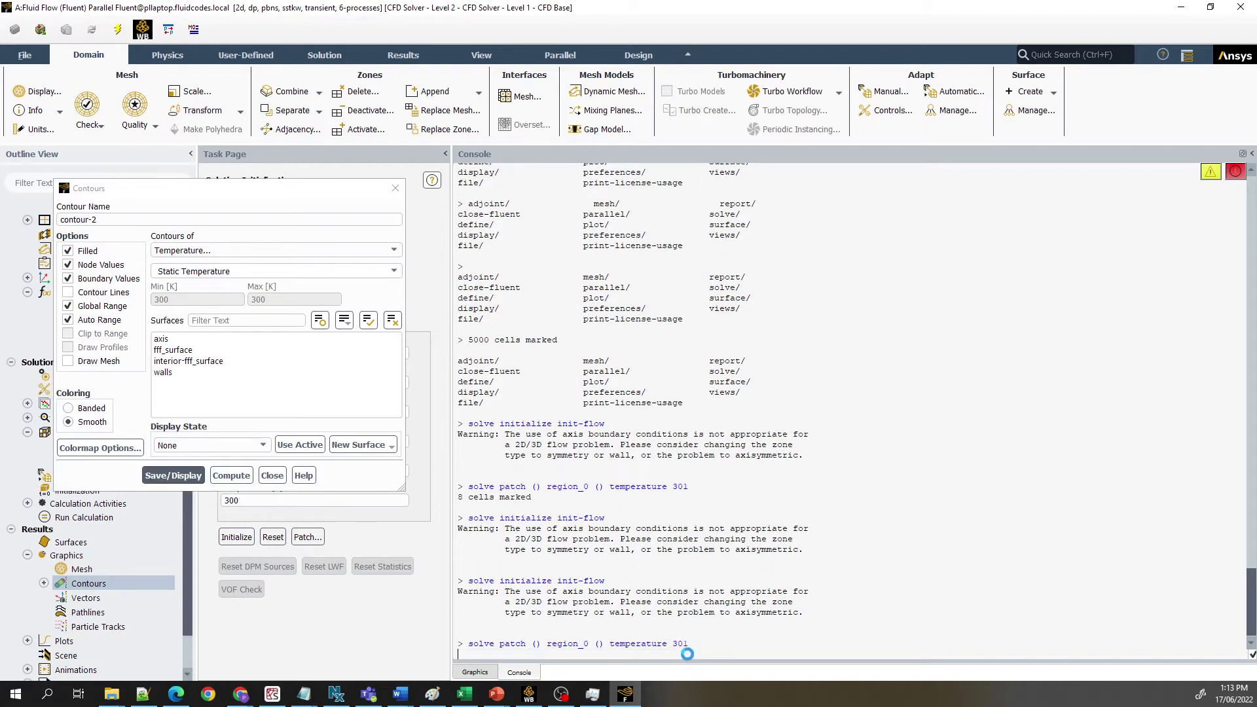
Recompute and redisplay the temperature contours, then show the region_0 cells.
{"action": "left_click", "coordinate": [232, 475]}
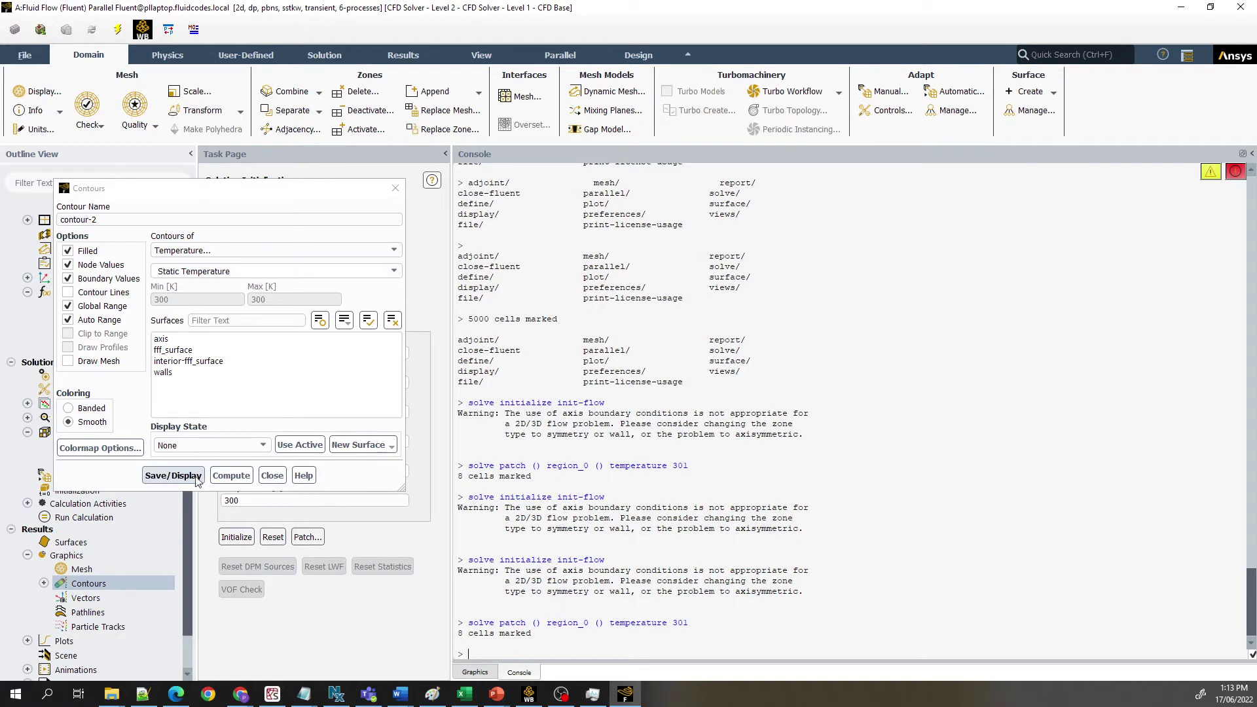
{"action": "left_click", "coordinate": [475, 671]}
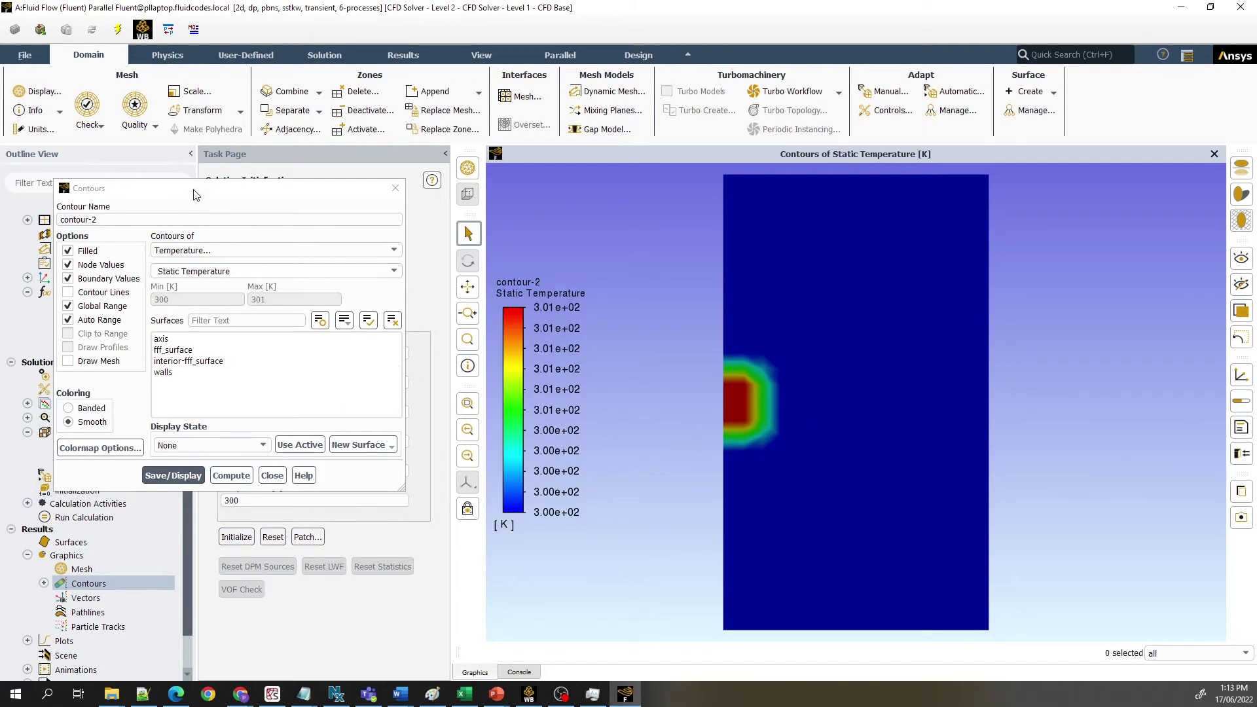
{"action": "left_click_drag", "start_coordinate": [196, 190], "coordinate": [305, 125]}
{"action": "double_click", "coordinate": [83, 449]}
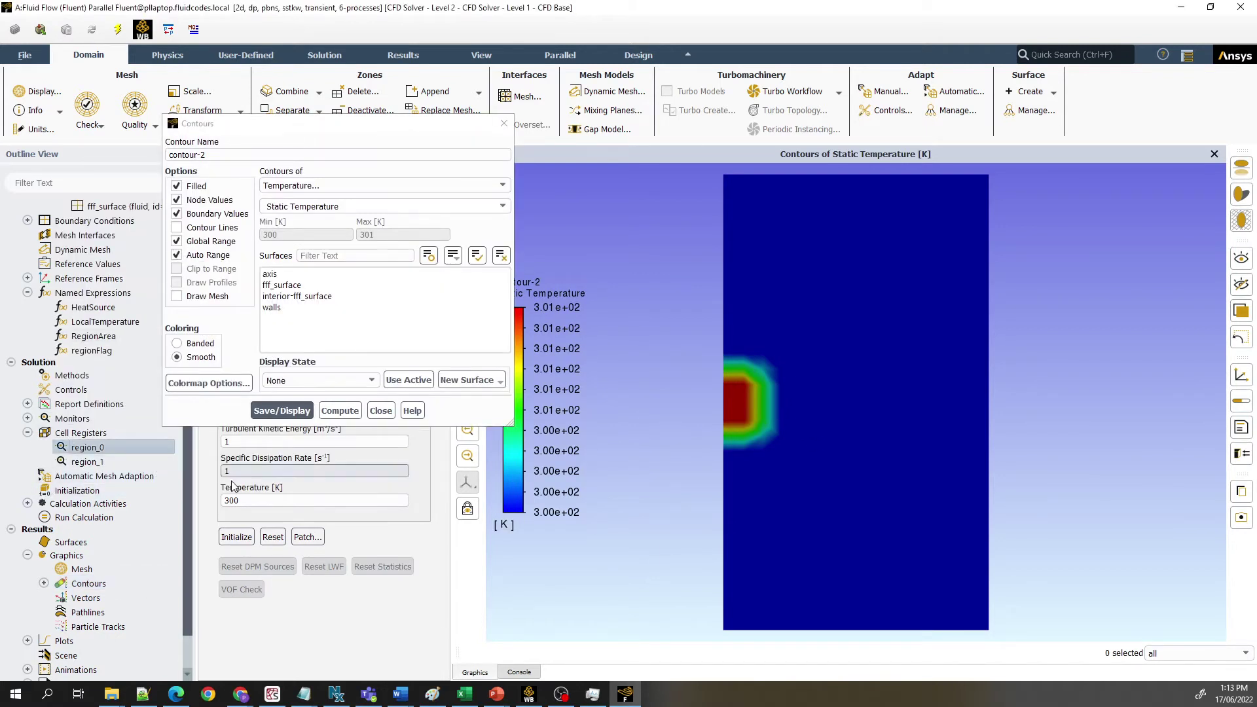
{"action": "left_click", "coordinate": [250, 540]}
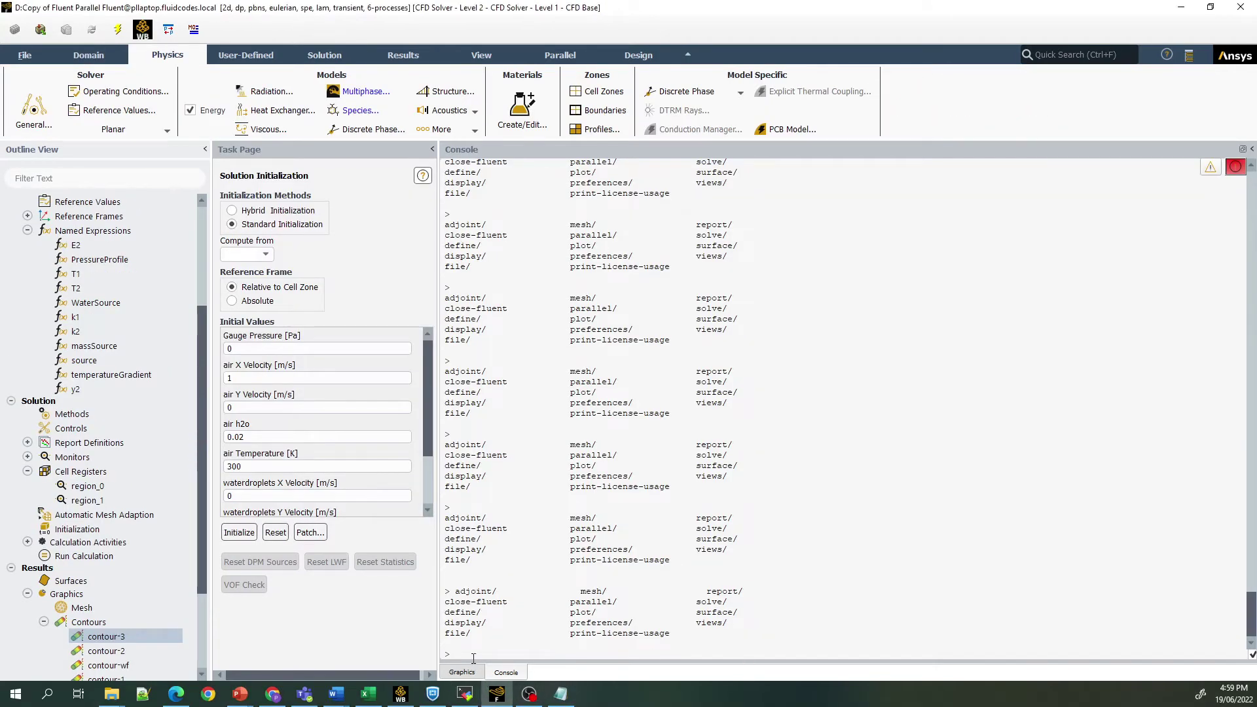
Paste the air-phase patch command at 310 K and change region_0 to region_1.
{"action": "left_click", "coordinate": [473, 658]}
{"action": "type", "text": "solve patch air () region_0 () temperature 310"}
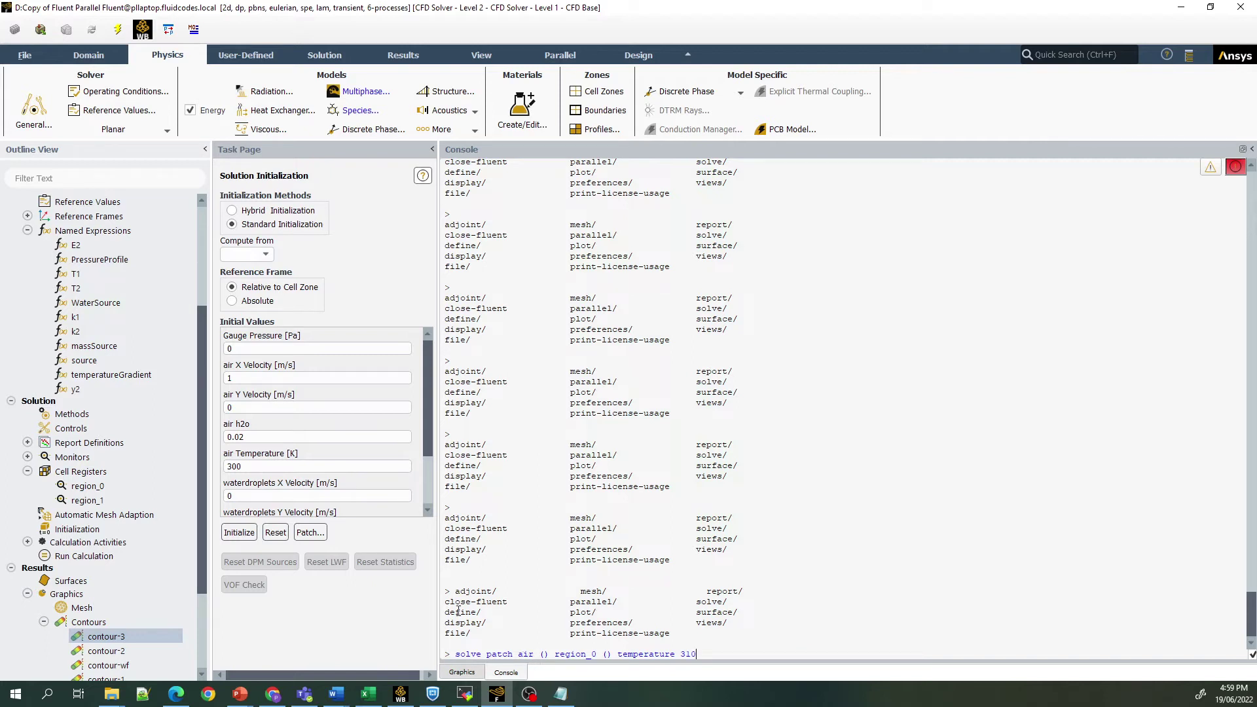
{"action": "scroll", "coordinate": [108, 259], "scroll_direction": "up", "scroll_amount": 4}
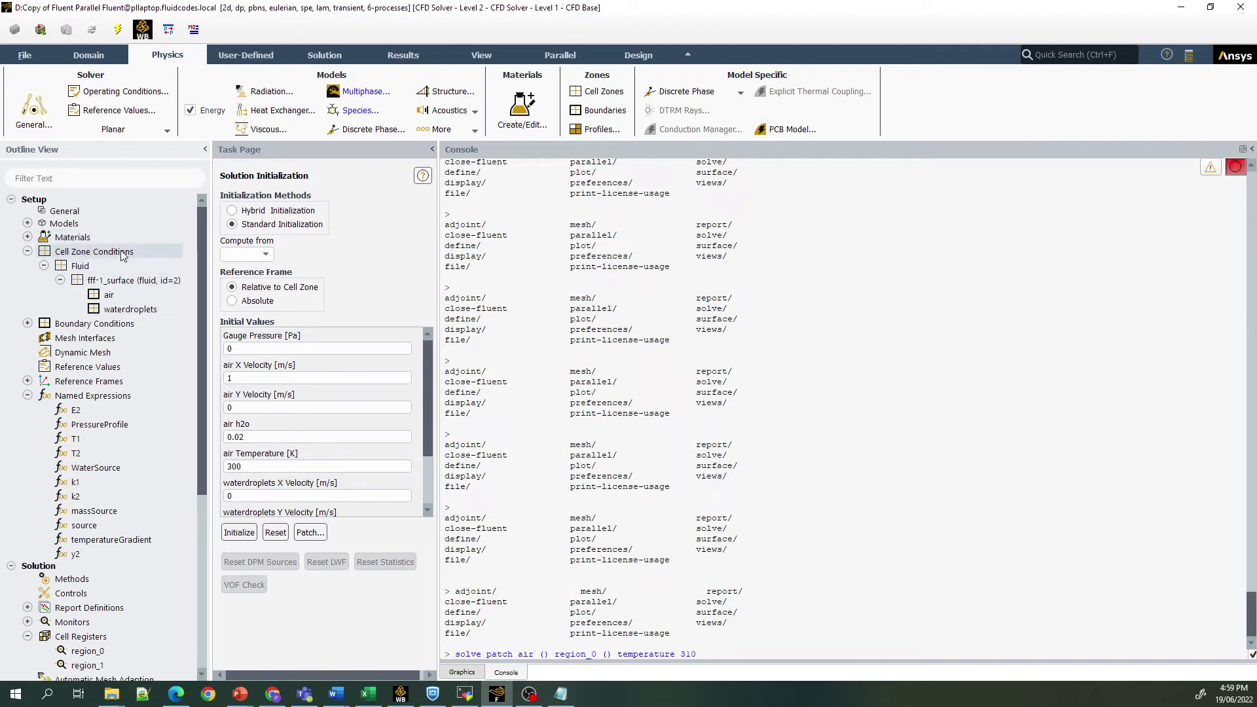
{"action": "double_click", "coordinate": [581, 654]}
{"action": "key", "text": "Right"}
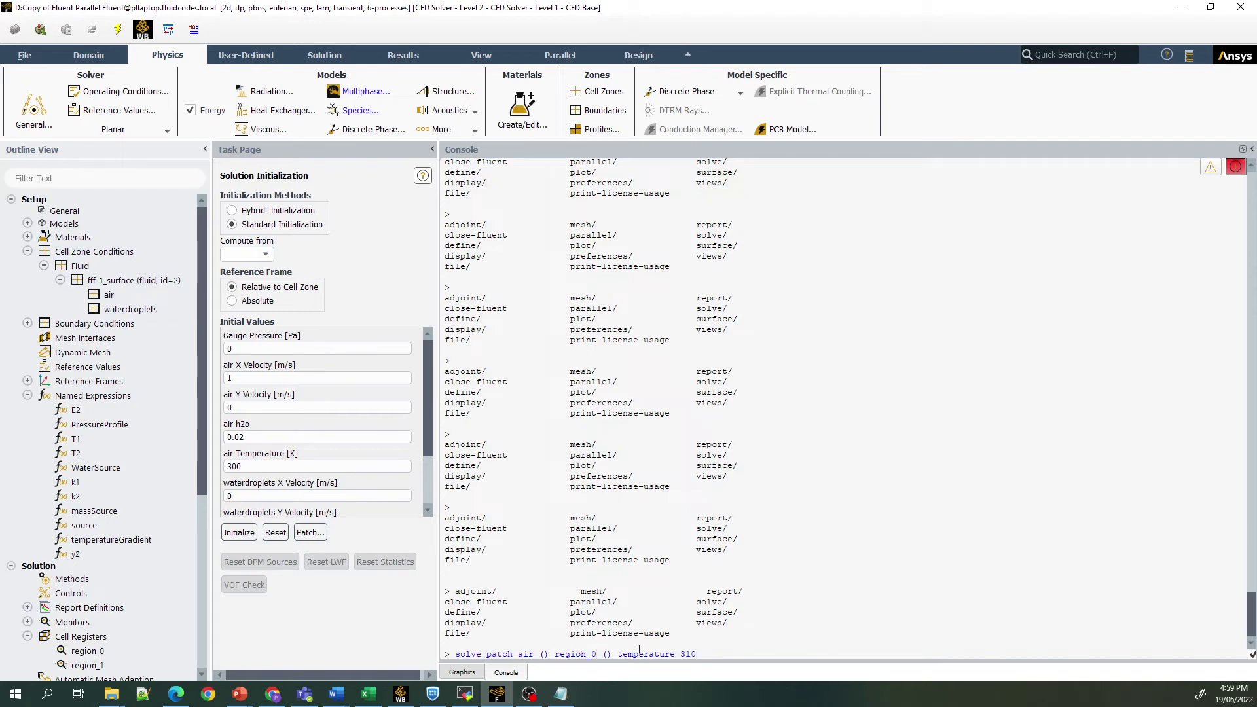
{"action": "key", "text": "BackSpace"}
{"action": "type", "text": "1"}
{"action": "key", "text": "Left"}
Replace 310 with "temperatureGradient" and run the region_1 air patch, marking 612 cells.
{"action": "key", "text": "BackSpace"}
{"action": "key", "text": "BackSpace"}
{"action": "key", "text": "BackSpace"}
{"action": "type", "text": "temperatureGradient\""}
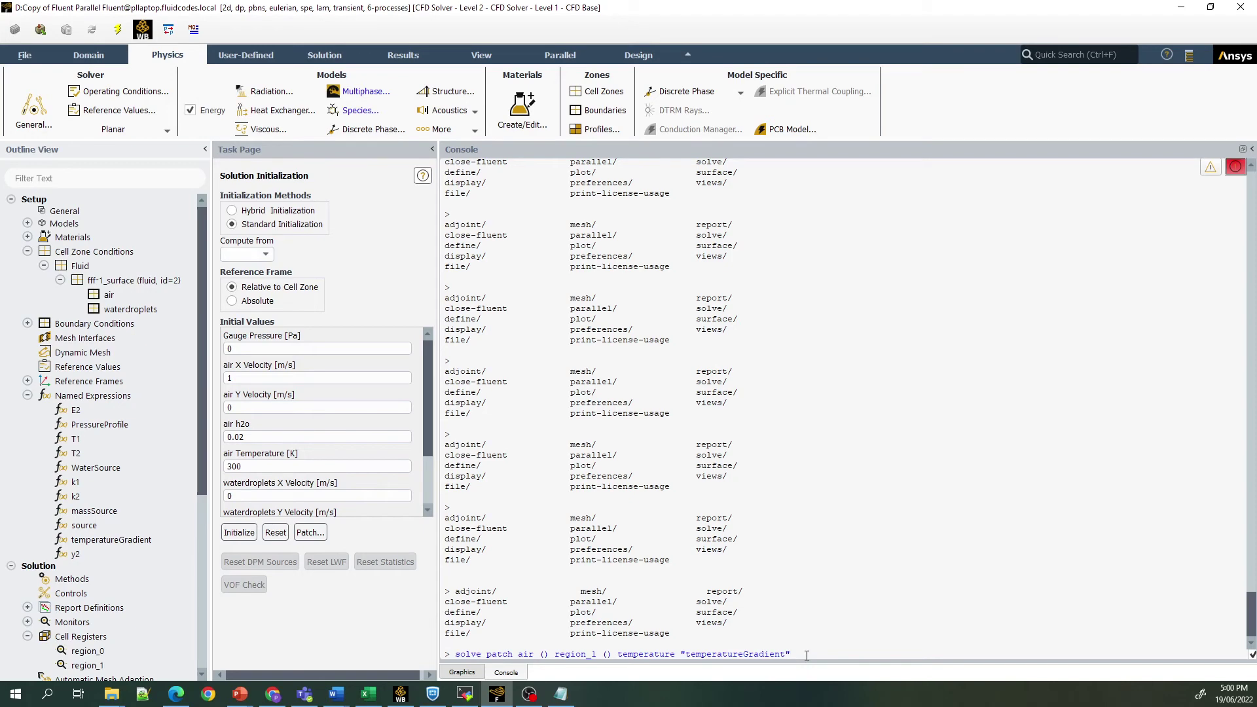
{"action": "key", "text": "Return"}
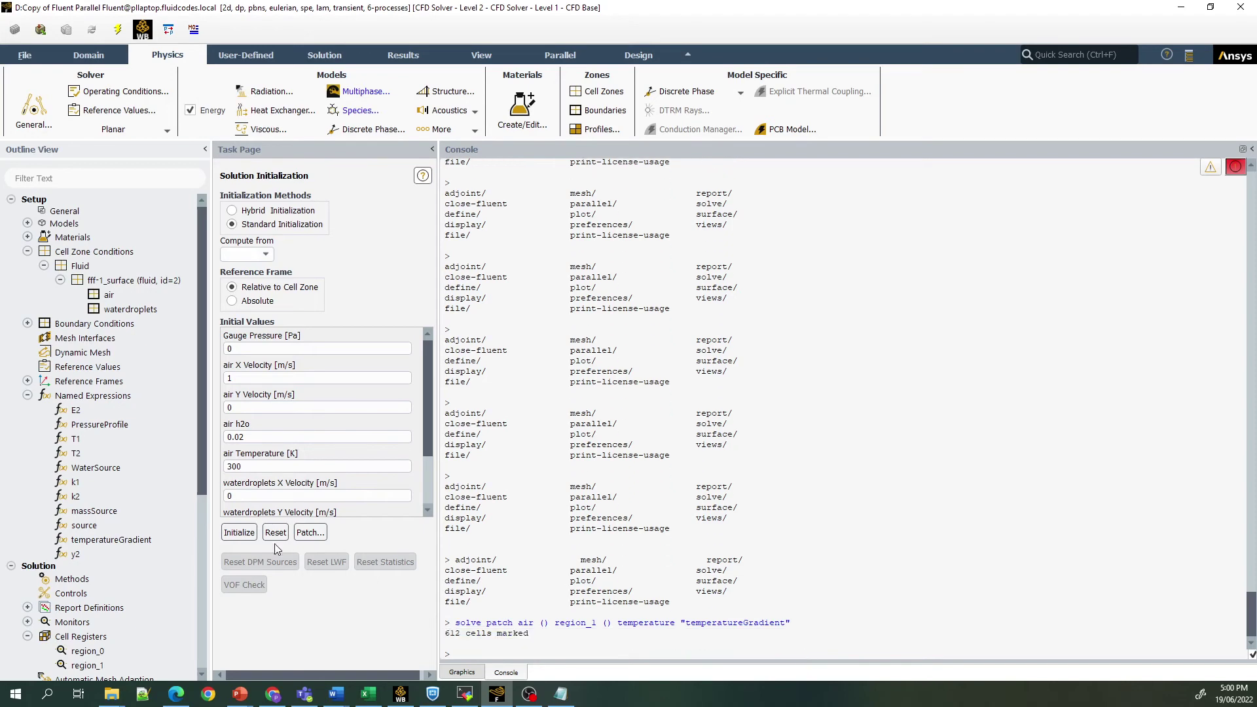
{"action": "scroll", "coordinate": [131, 566], "scroll_direction": "down", "scroll_amount": 7}
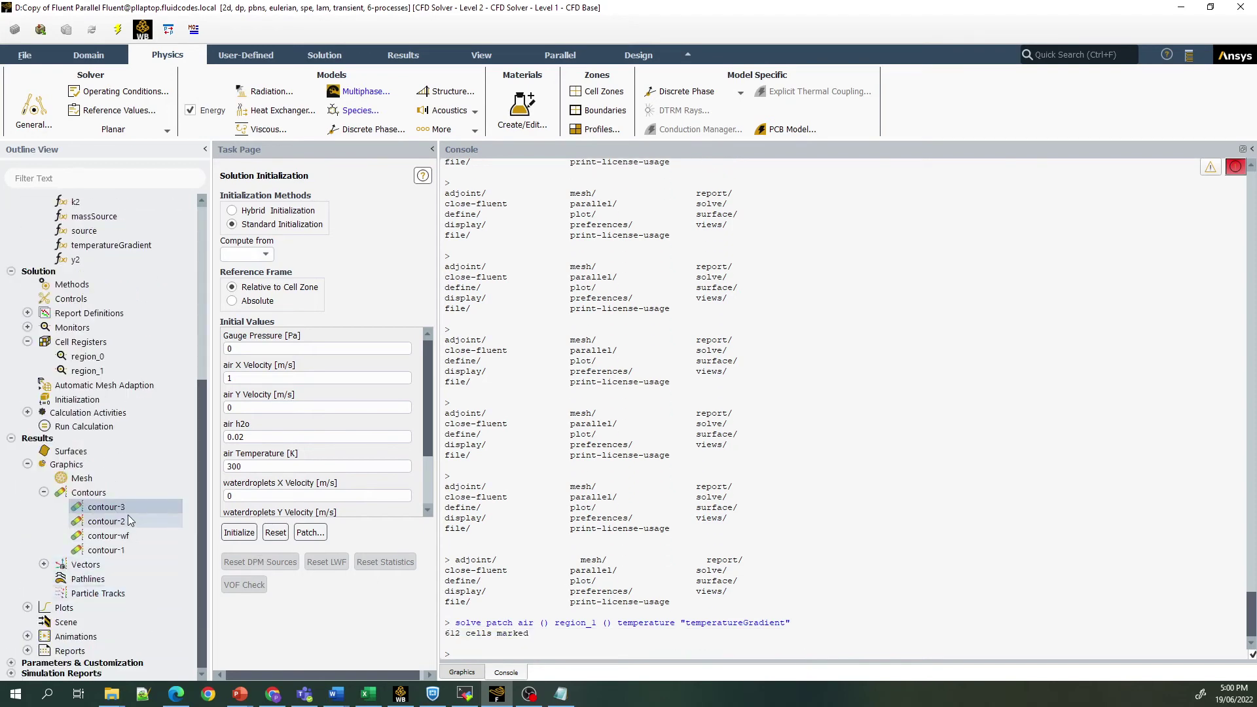
{"action": "double_click", "coordinate": [111, 507]}
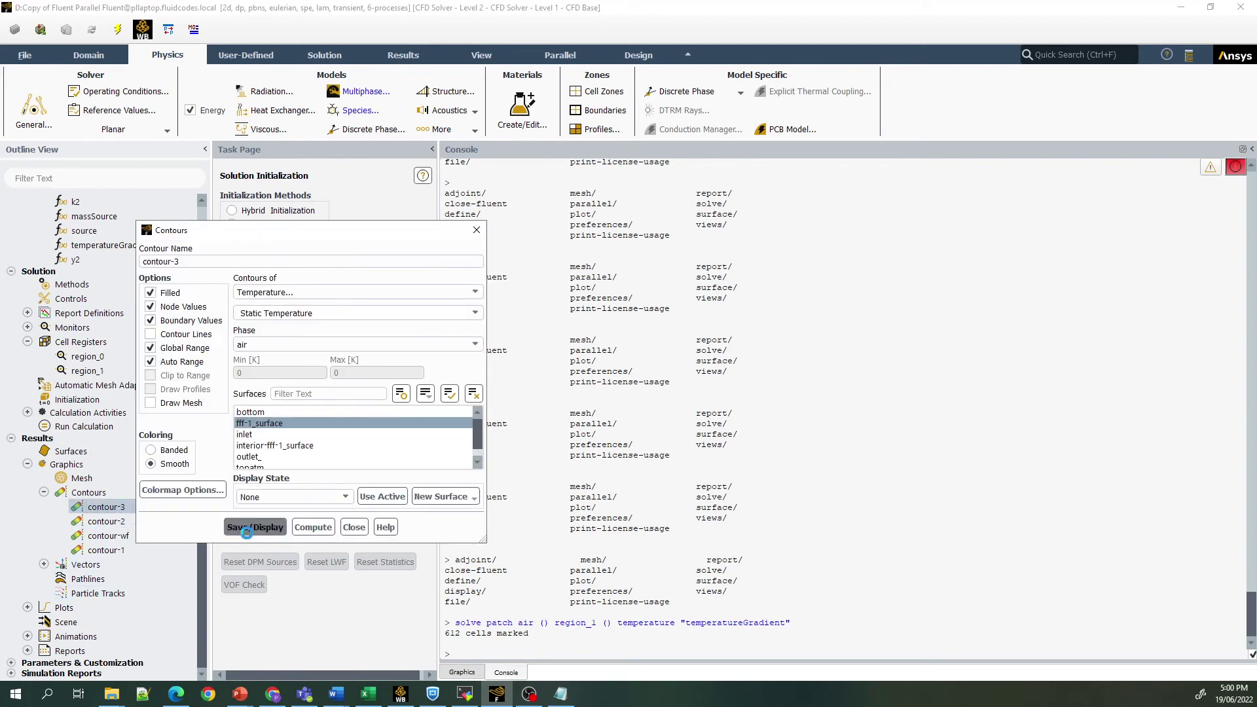
Display contour-3 air temperatures (300–304.9014 K) and open the temperatureGradient expression.
{"action": "left_click", "coordinate": [453, 673]}
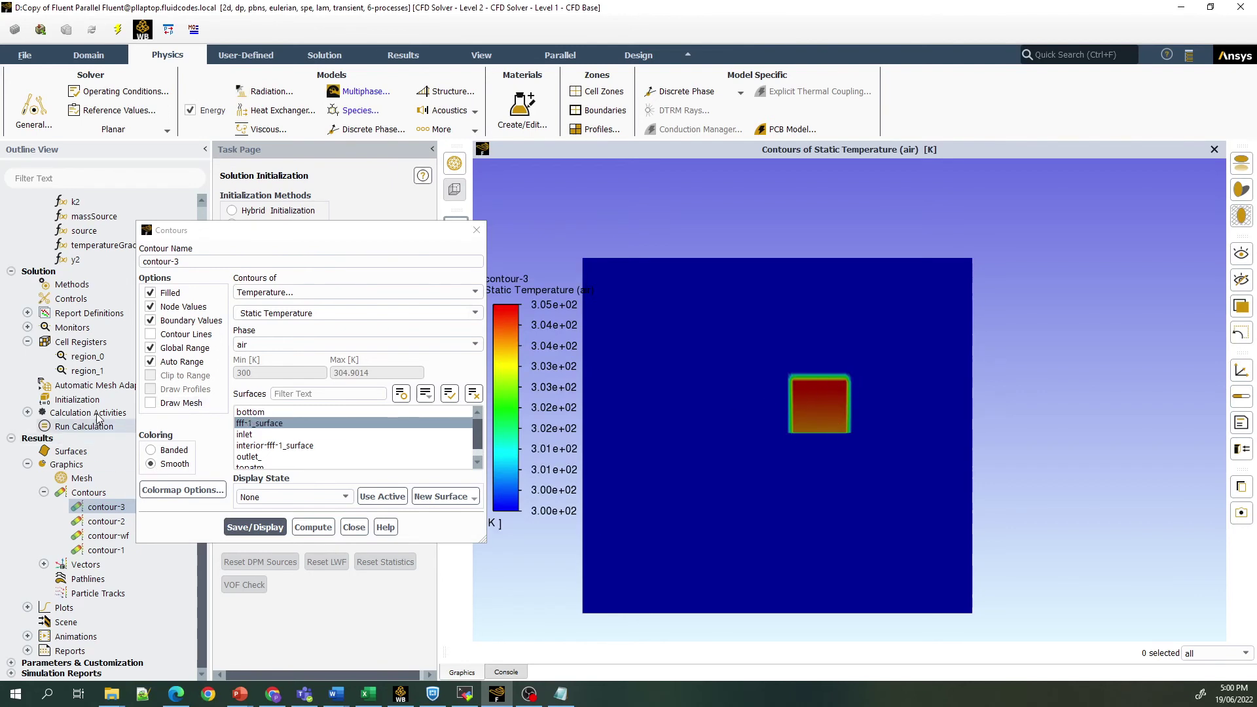
{"action": "left_click", "coordinate": [95, 249]}
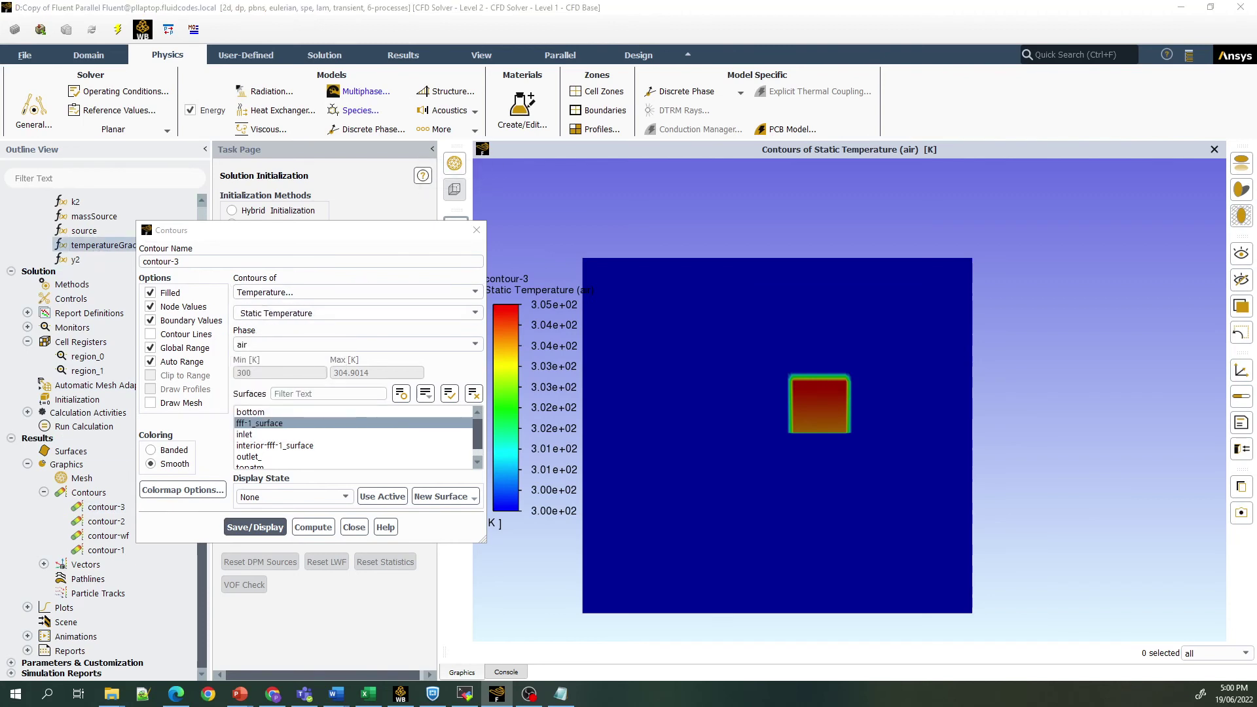
{"action": "double_click", "coordinate": [95, 244]}
Move the temperatureGradient expression editor right to review 300[K]+y2*0.01[K m^-1].
{"action": "left_click_drag", "start_coordinate": [172, 123], "coordinate": [317, 135]}
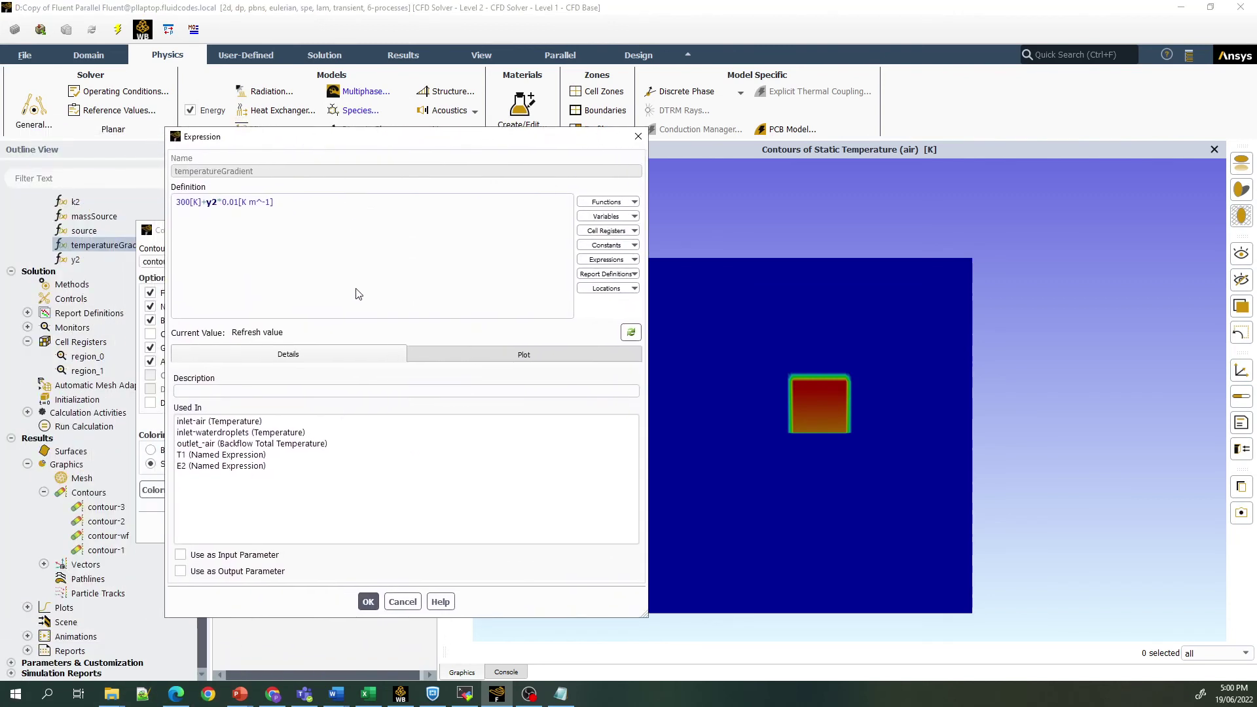